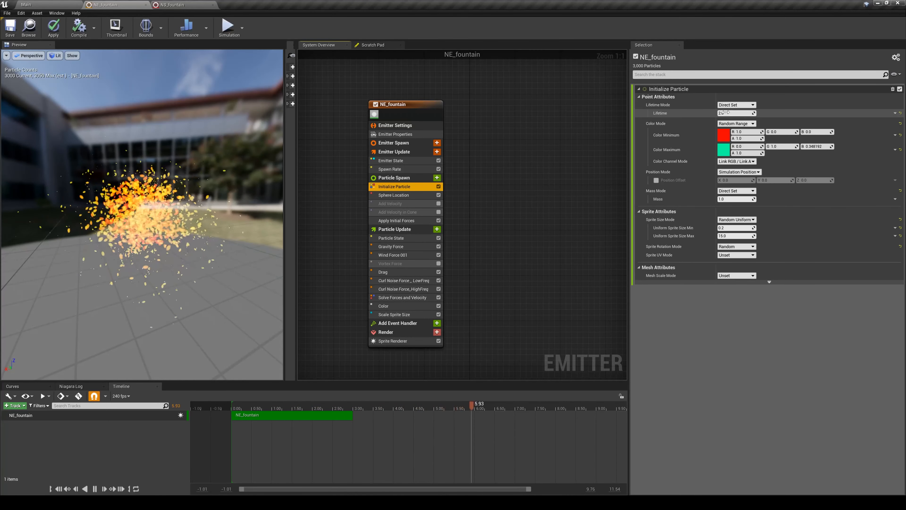
- Drive the particle Lifetime in Initialize Particle with a Random Range Float from 0.1 to 6.0, keeping Lifetime Mode at Direct Set
click(895, 114)
text(range)
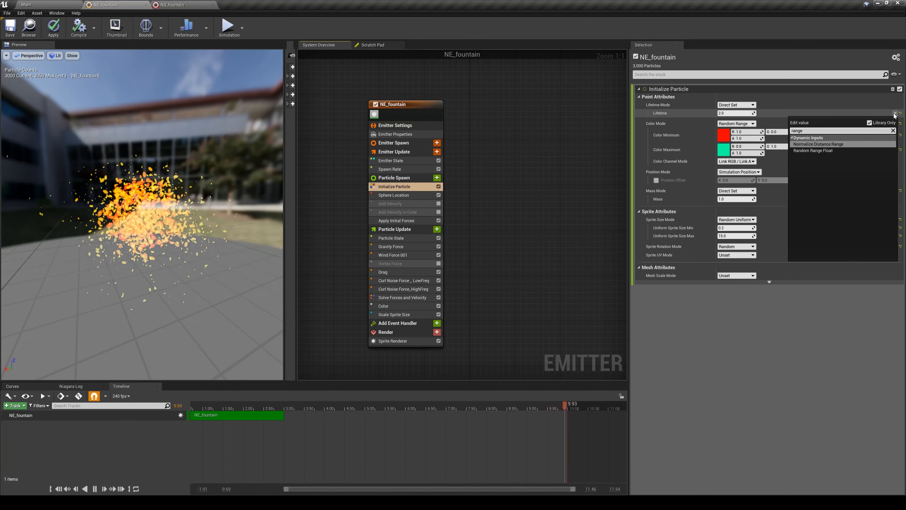
key(Down)
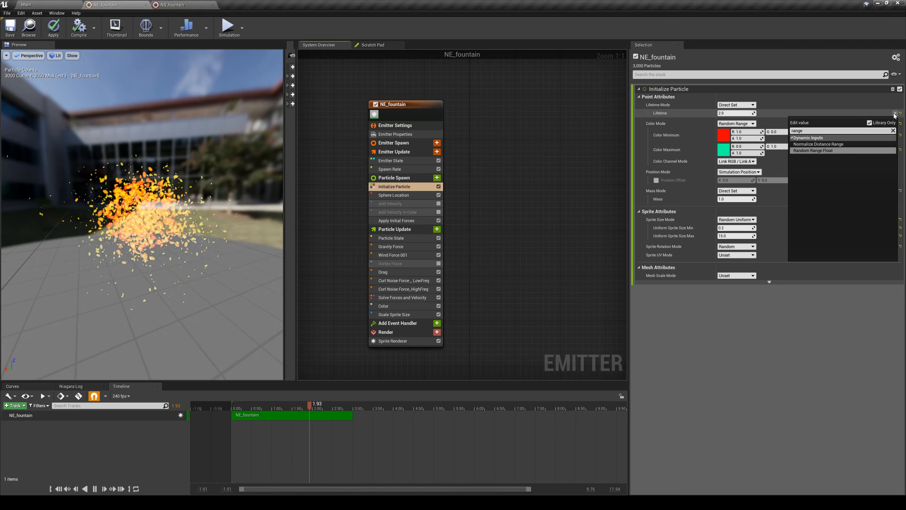
key(Return)
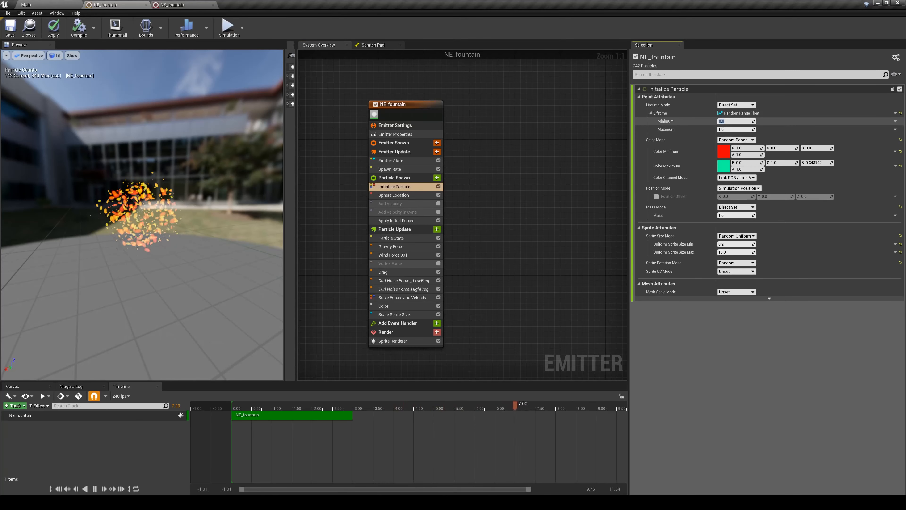
text(0.1)
key(Tab)
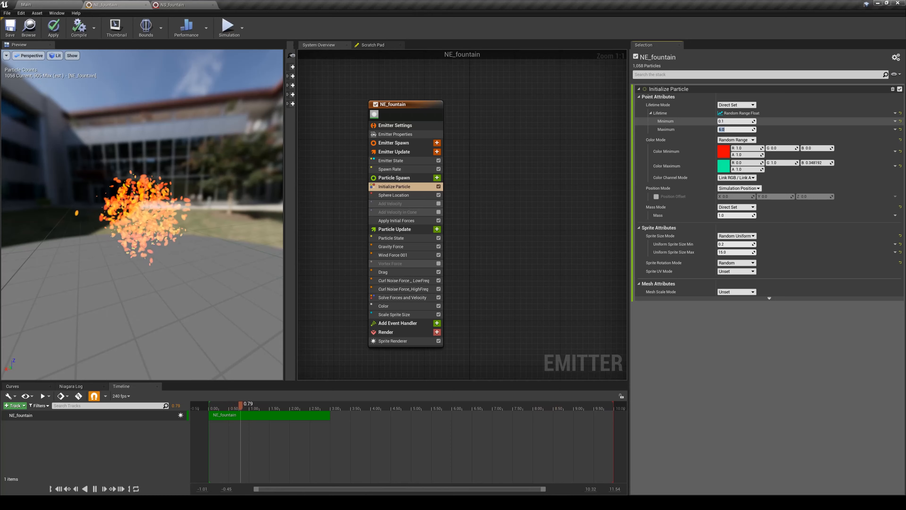
click(735, 104)
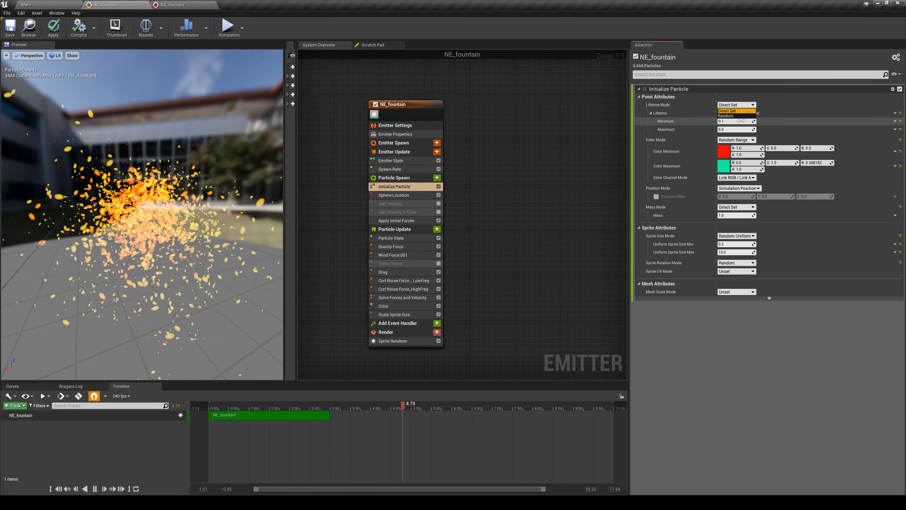
click(785, 107)
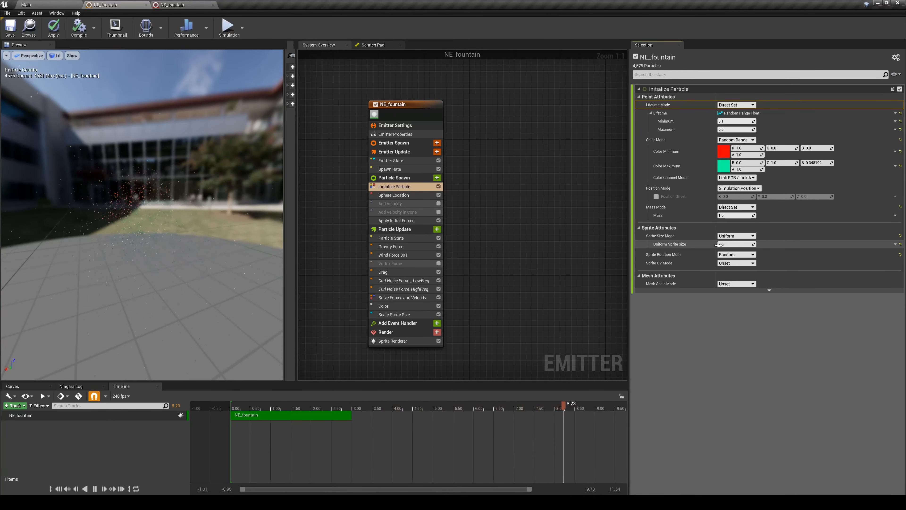
- Drive the Uniform Sprite Size in Initialize Particle with a Random Range Float from 0.1 to 10
click(894, 244)
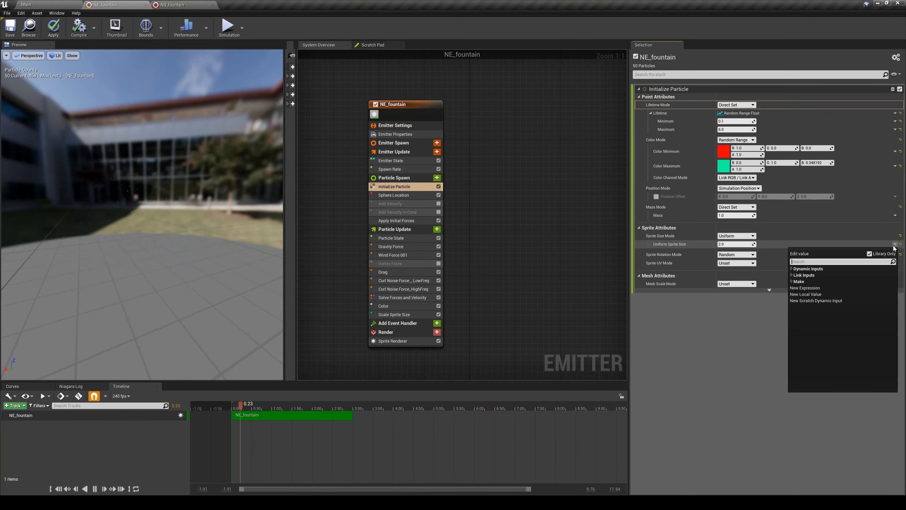
text(range)
key(Down)
key(Return)
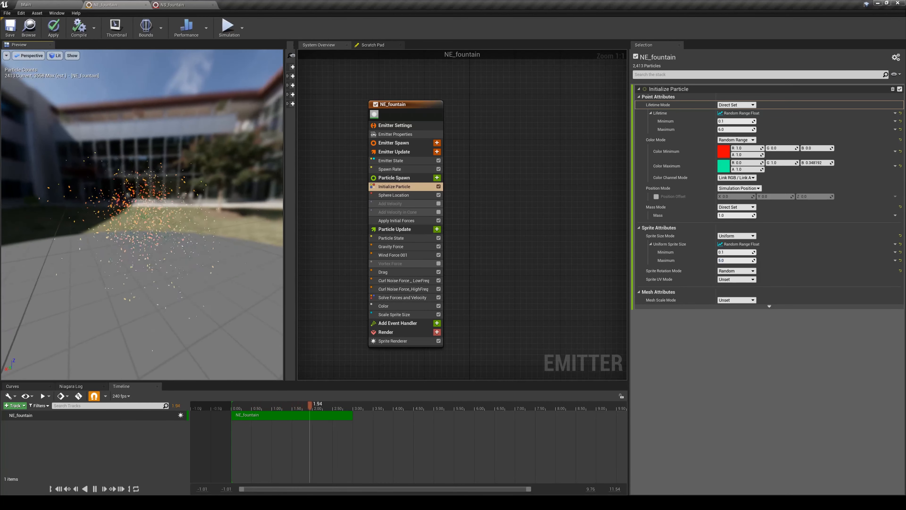
text(10)
key(Return)
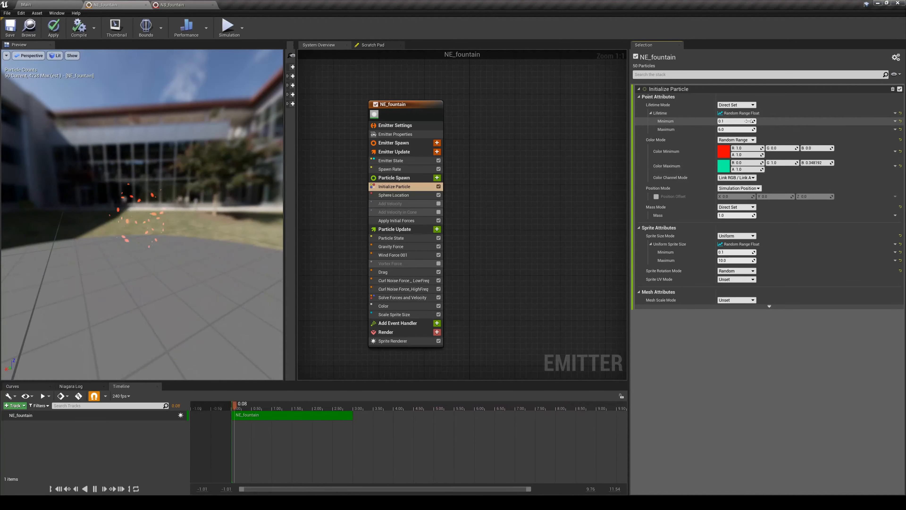
- Reset the Lifetime and Uniform Sprite Size inputs of Initialize Particle to their defaults
click(900, 114)
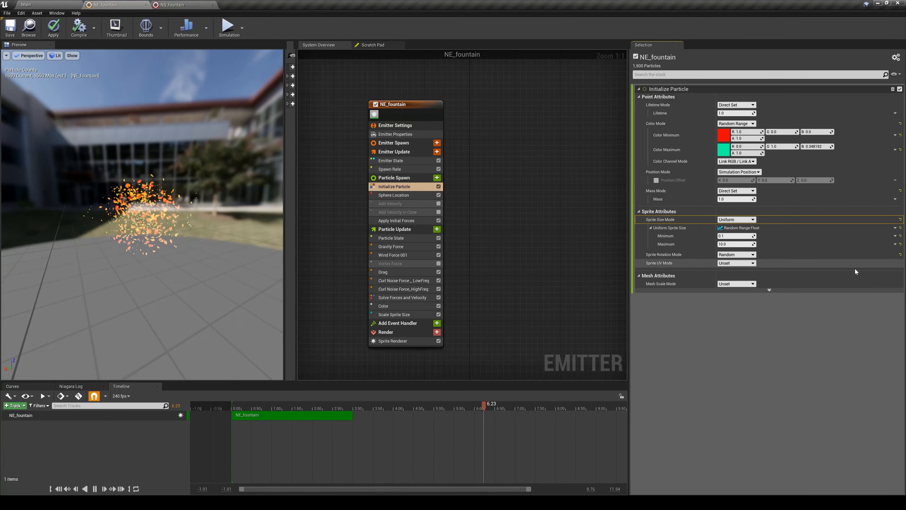
click(900, 227)
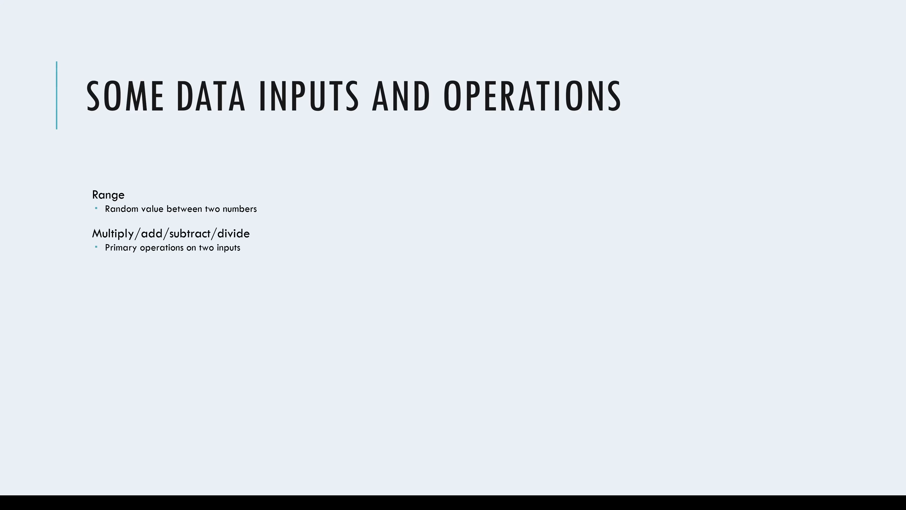
click(147, 286)
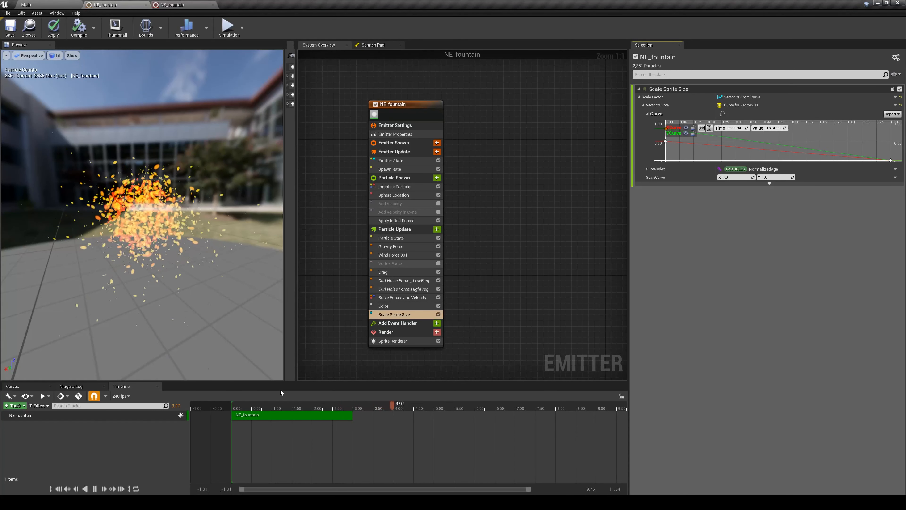
- Hold the preview at about 0.50 s, reset the Scale Sprite Size module's Scale Factor to its default, and resume playback
click(252, 406)
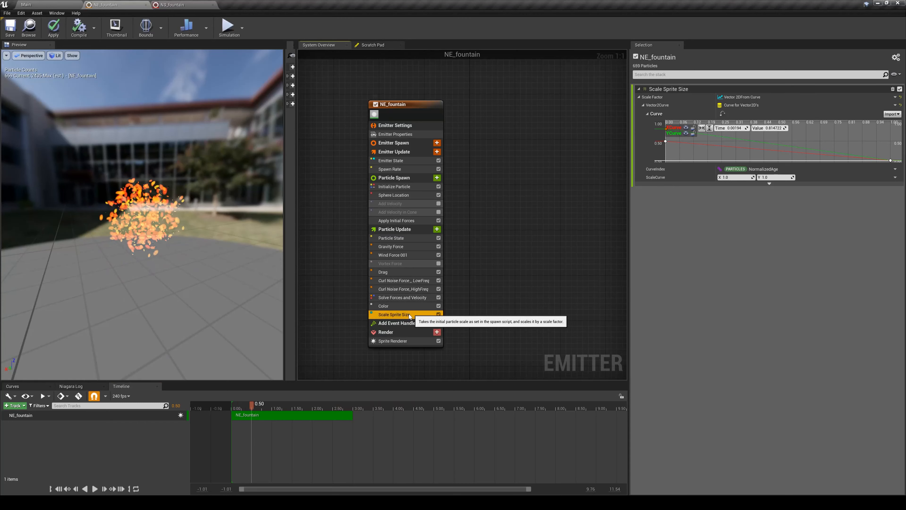
click(901, 98)
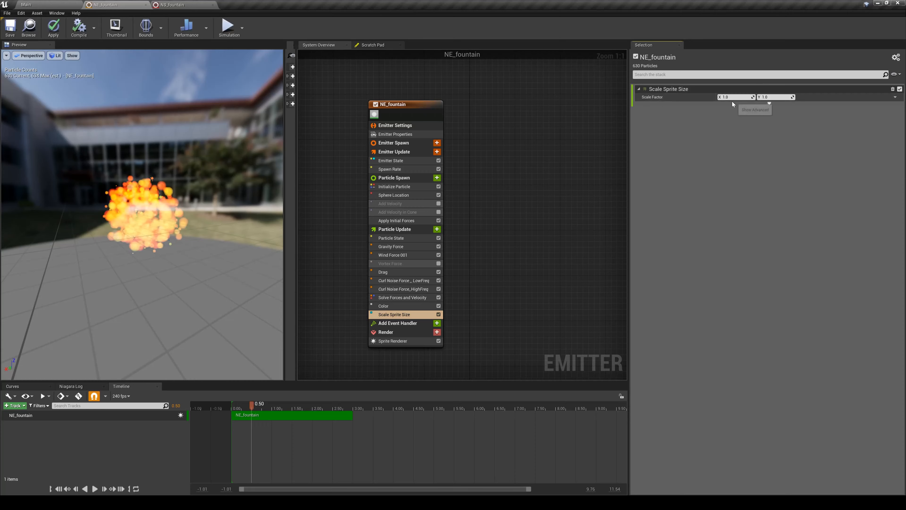
click(95, 489)
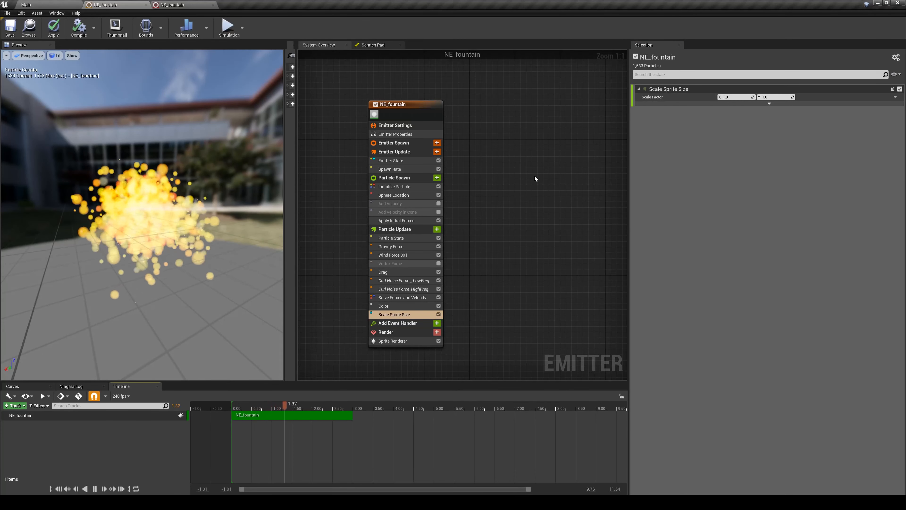
- Assign the Vector 2D From Curve dynamic input to the Scale Factor of Scale Sprite Size
click(895, 97)
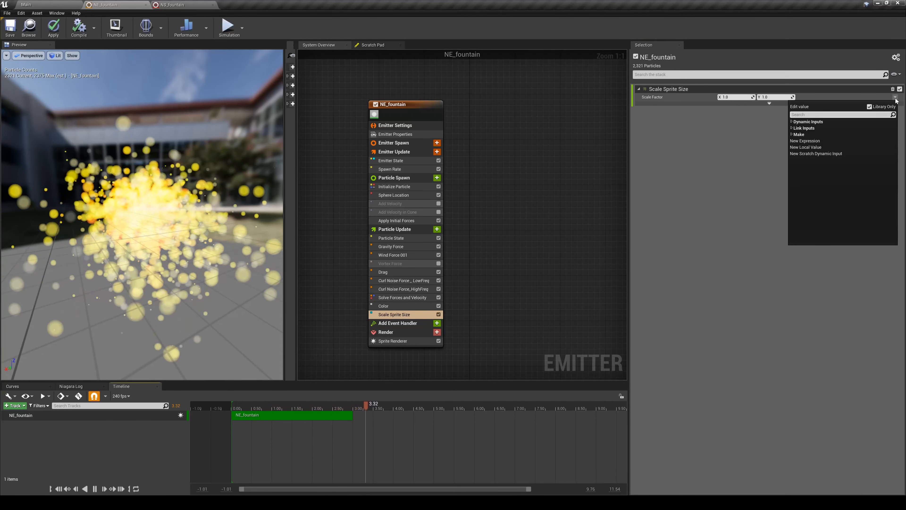
text(curve)
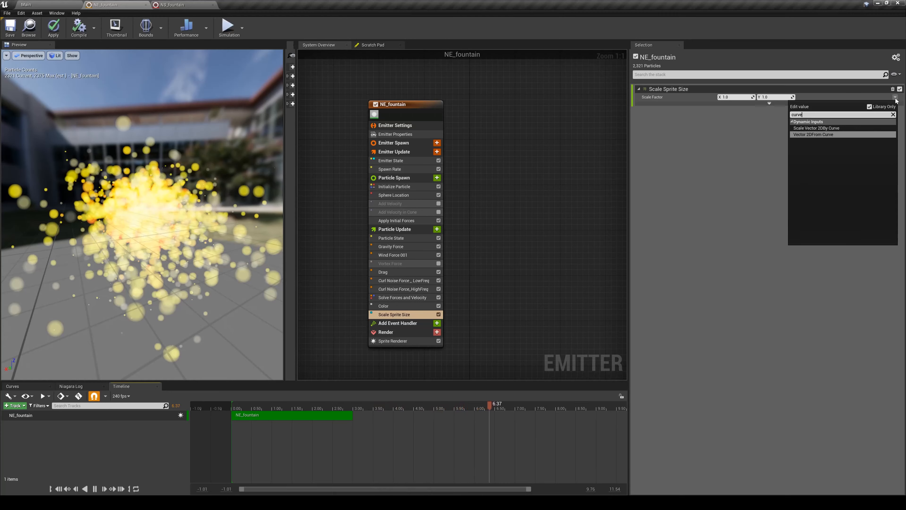
key(Return)
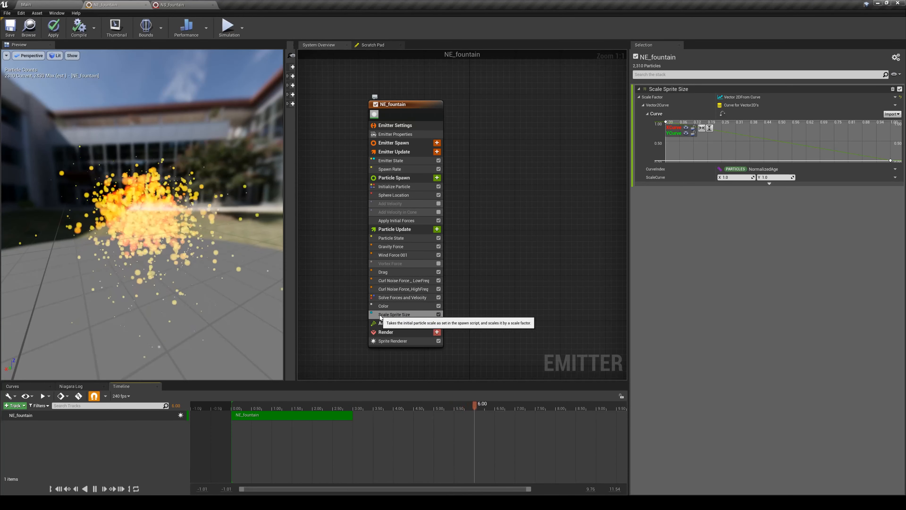
- Reset the Scale Factor, reapply Vector 2D From Curve, and lower the X curve's starting key to about 0.41
click(901, 96)
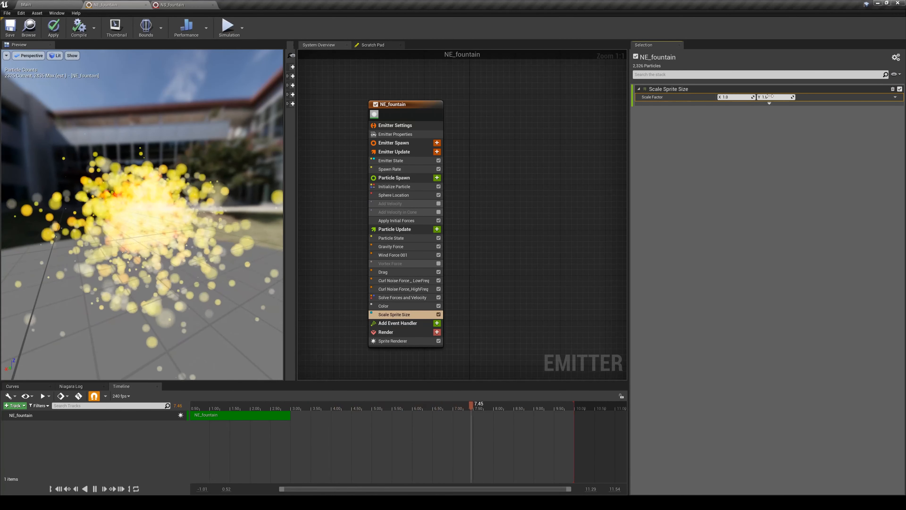
click(895, 97)
text(curve)
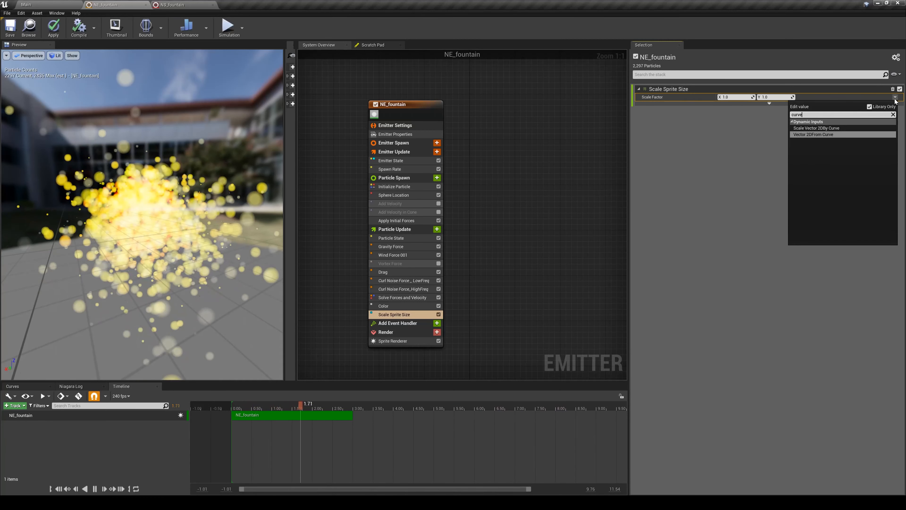
key(Return)
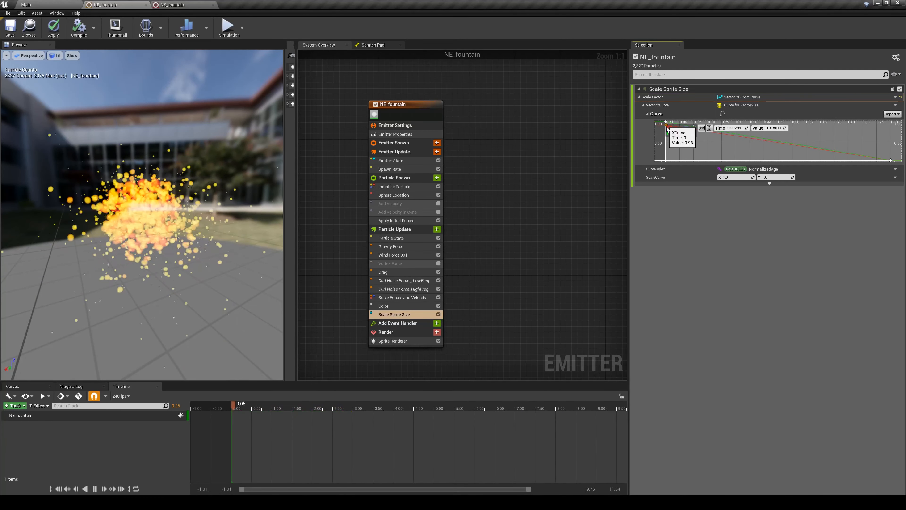
drag(665, 139, 666, 133)
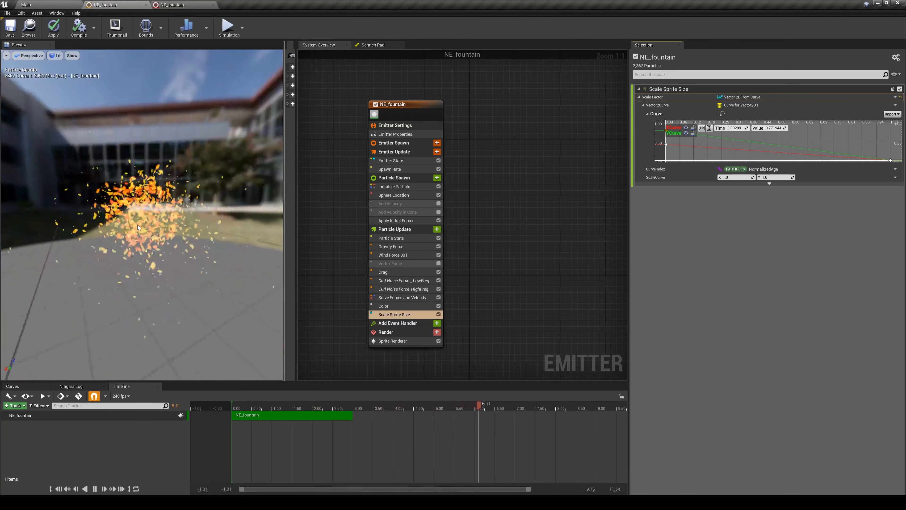
right_click(672, 145)
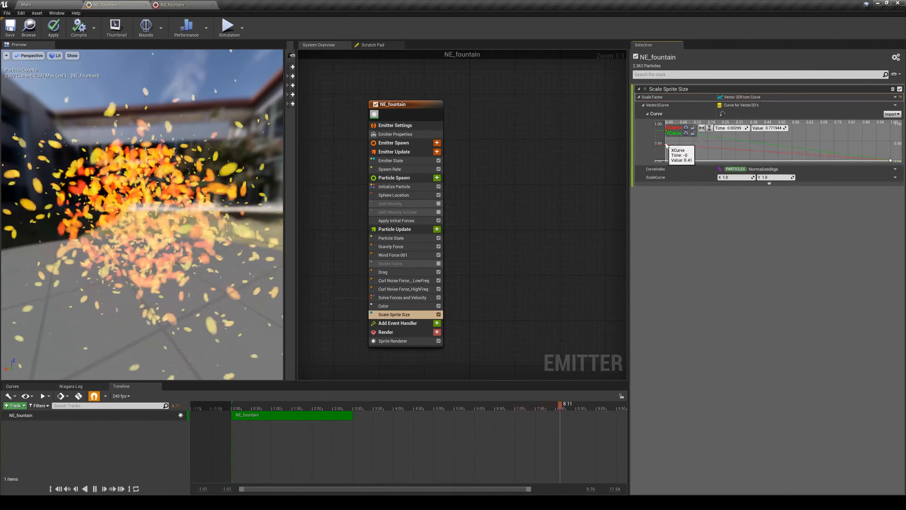
- Replace the Scale Factor's curve with the Vector 2D From Float dynamic input and set its value to 5
click(900, 97)
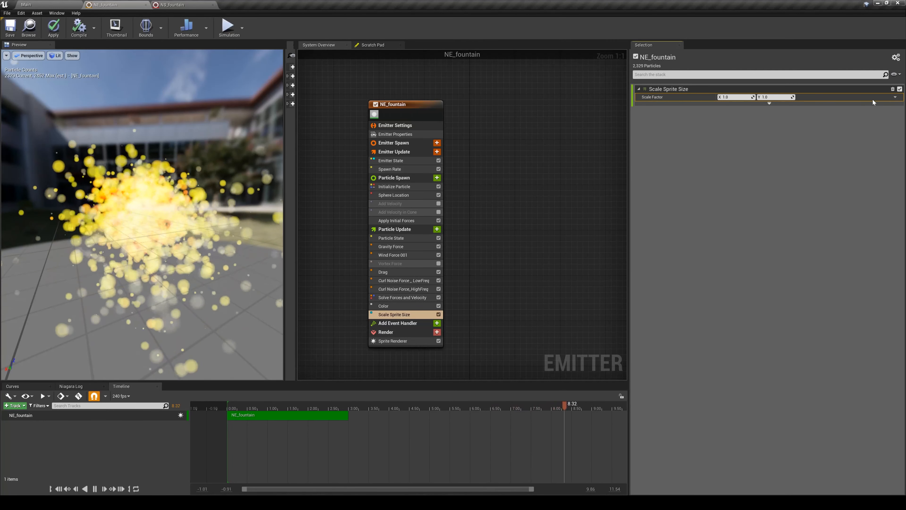
click(895, 97)
text(float)
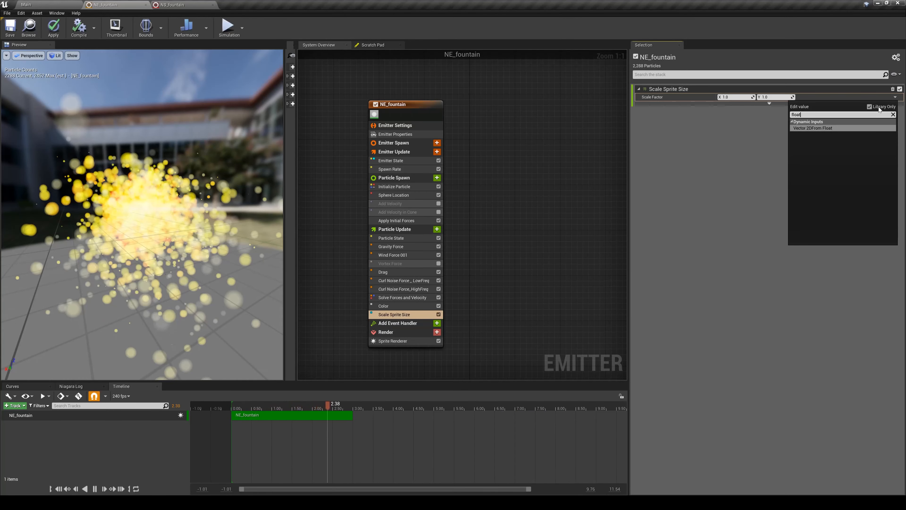
key(Return)
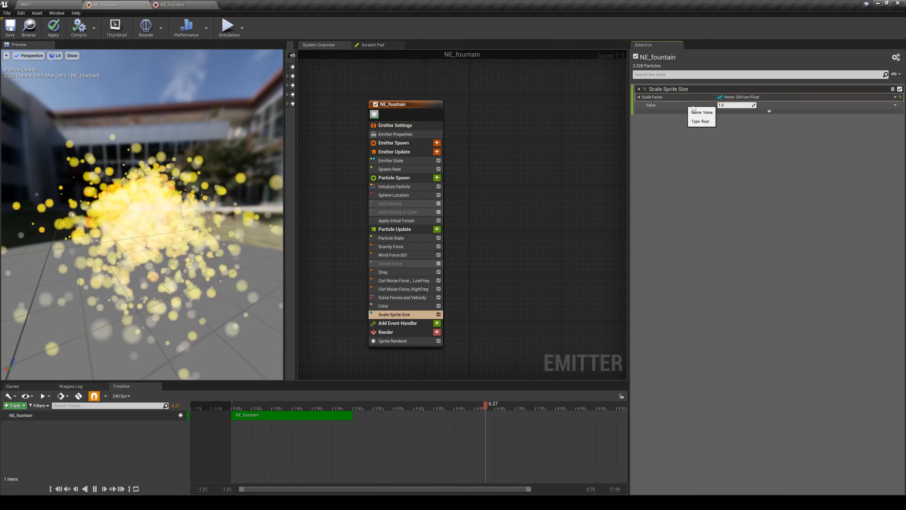
click(734, 105)
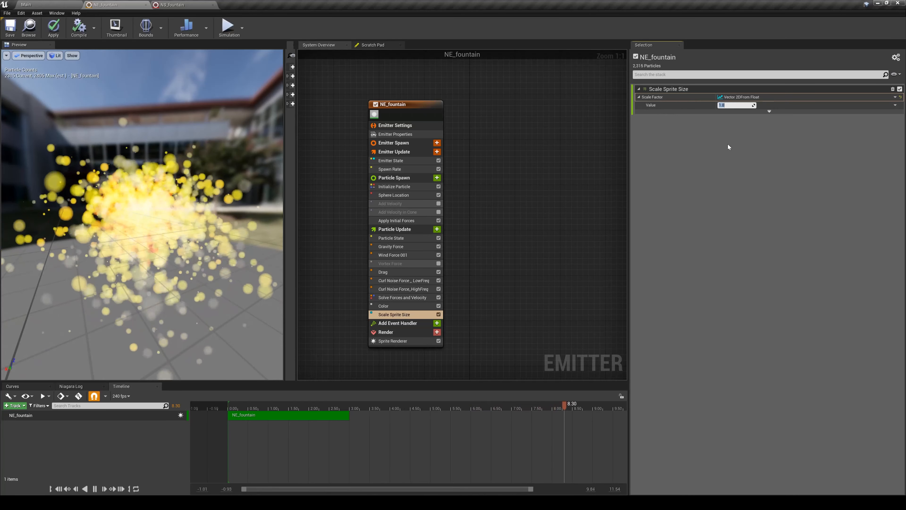
text(5)
key(Return)
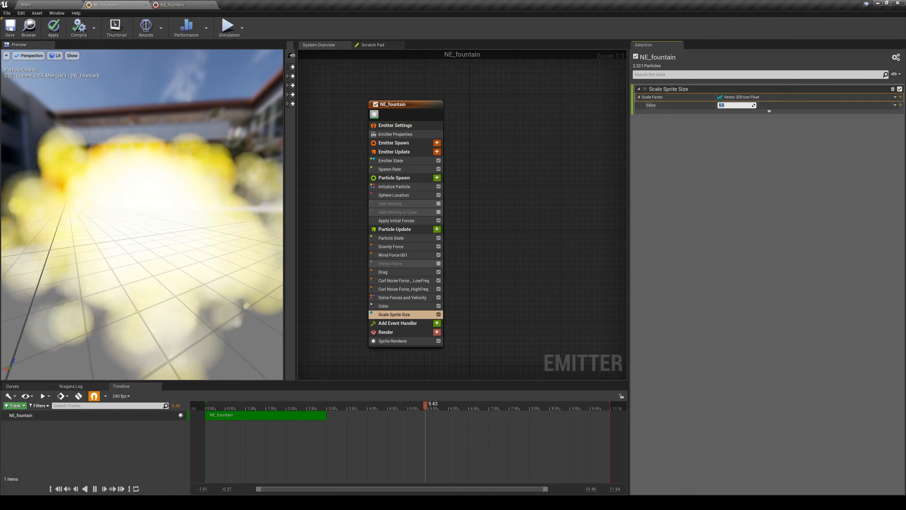
- Reset the Scale Factor of Scale Sprite Size to a plain vector and set it to X 3 and Y 3
click(901, 97)
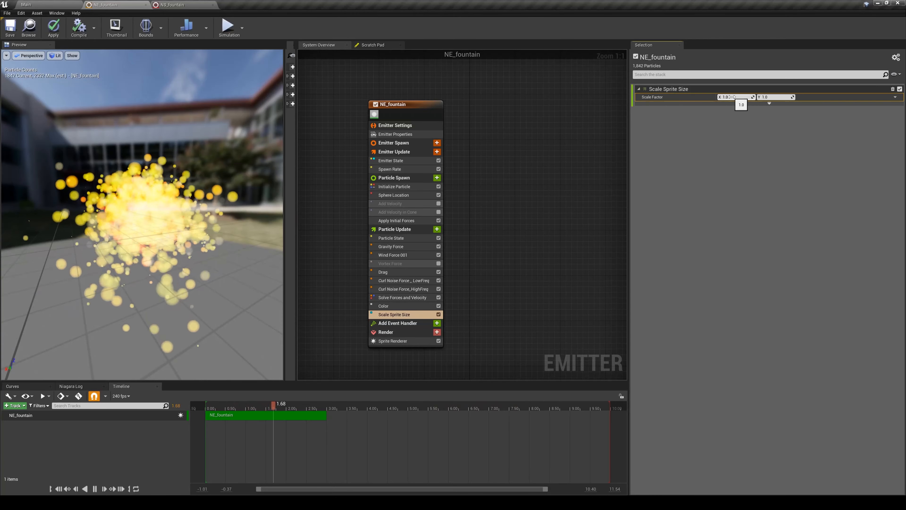
click(732, 97)
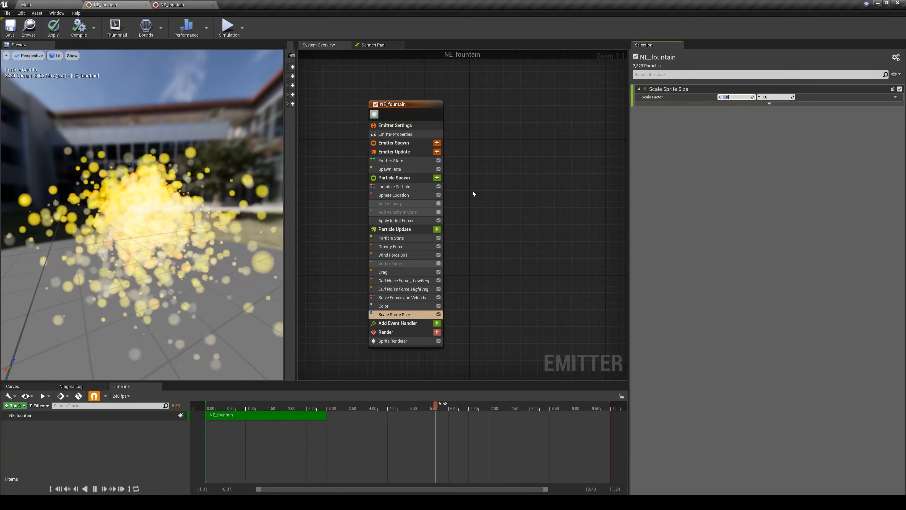
text(3)
key(Tab)
text(3)
key(Return)
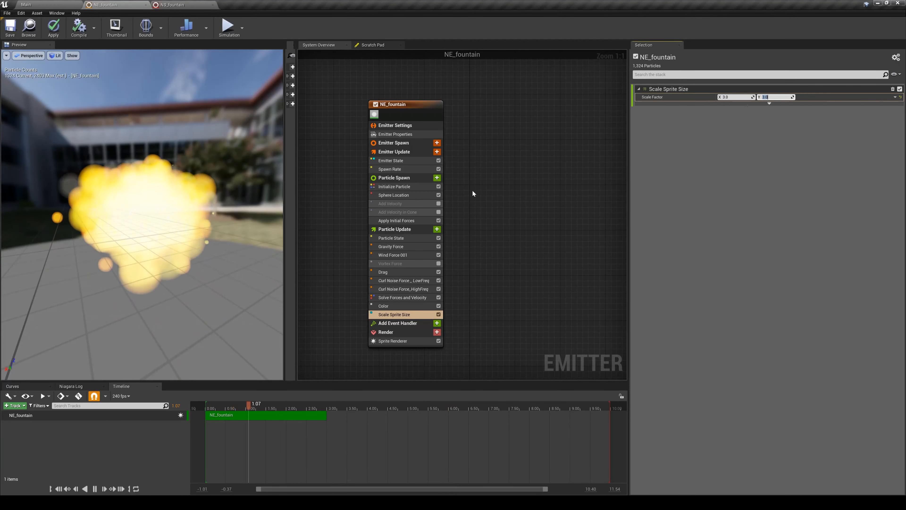
- Set both the Uniform Sprite Size Min and Uniform Sprite Size Max in Initialize Particle to 1
click(391, 188)
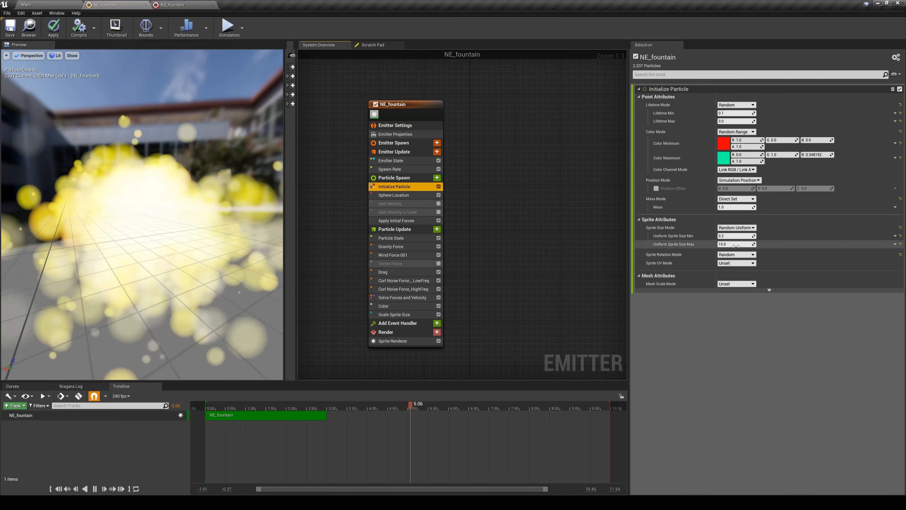
click(735, 236)
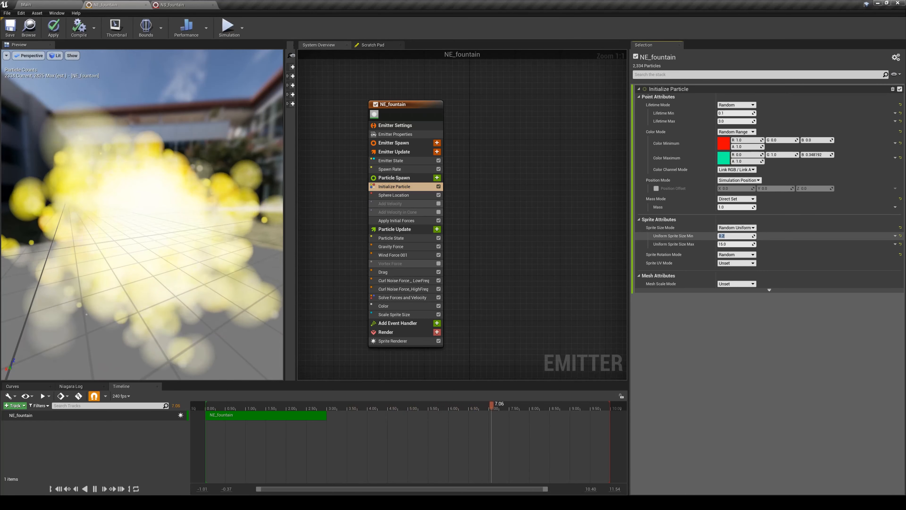
text(1)
key(Tab)
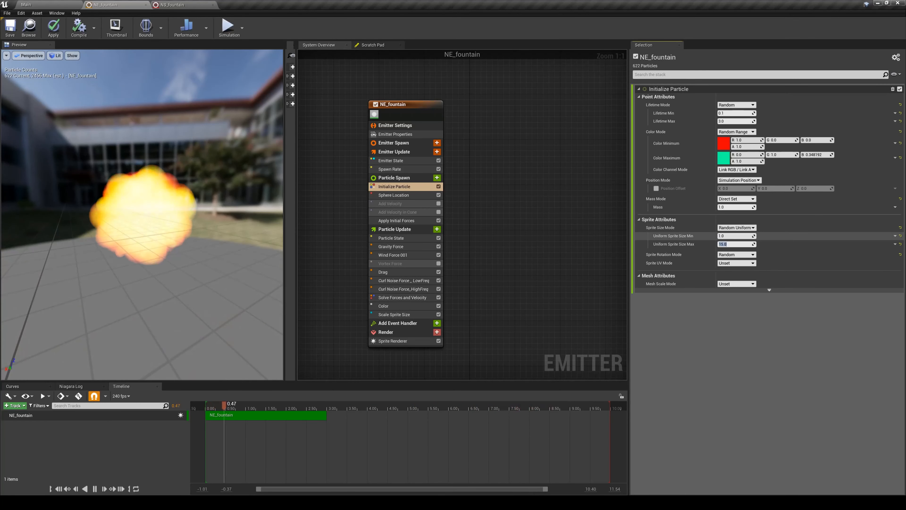
text(1)
key(Return)
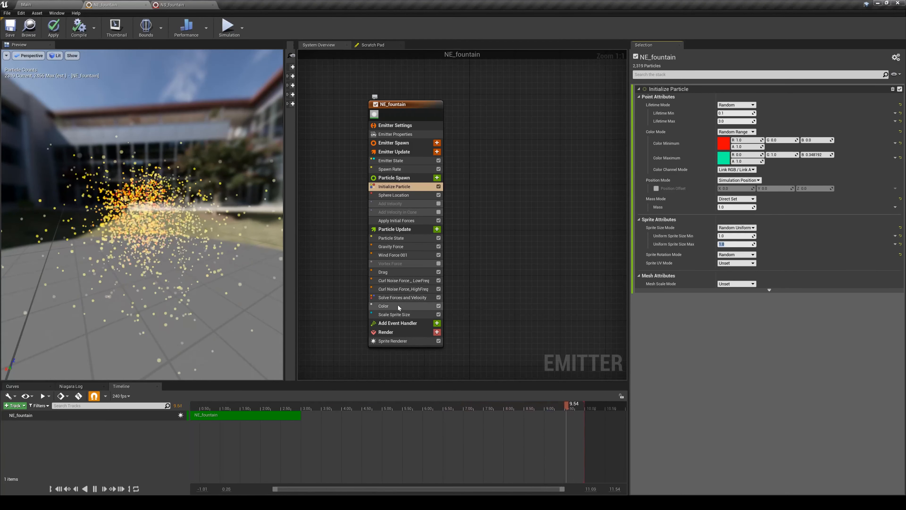
- Set the Scale Factor of Scale Sprite Size to X 10 and Y 10, and convert it to Vector 2D From Float with value 3
click(400, 315)
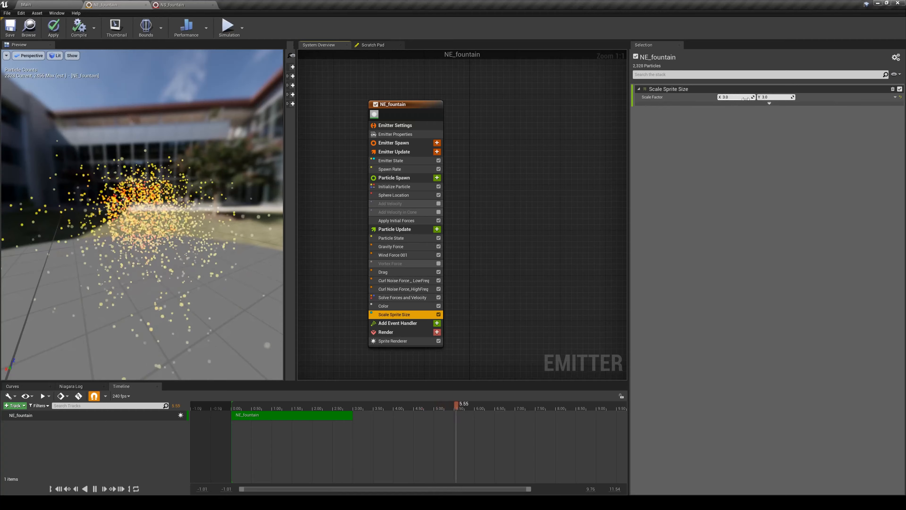
drag(746, 99, 770, 99)
click(895, 96)
text(floa)
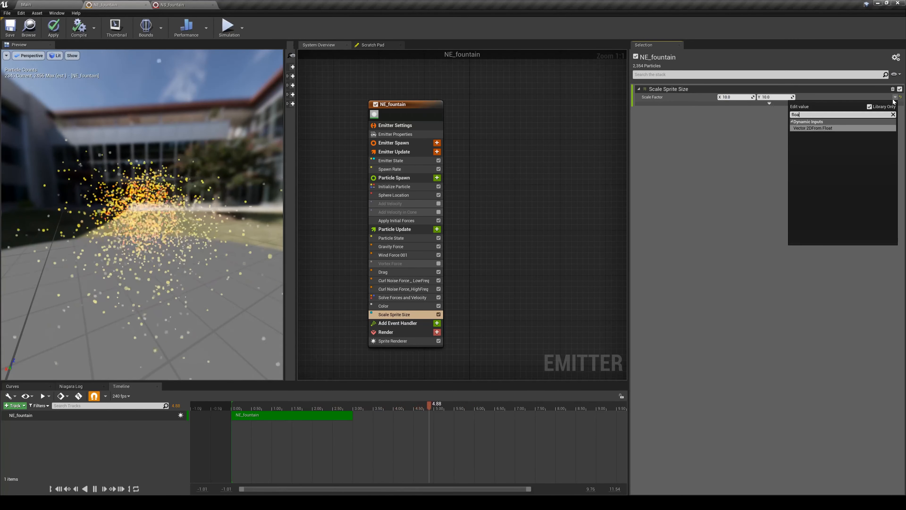
text(t)
key(Return)
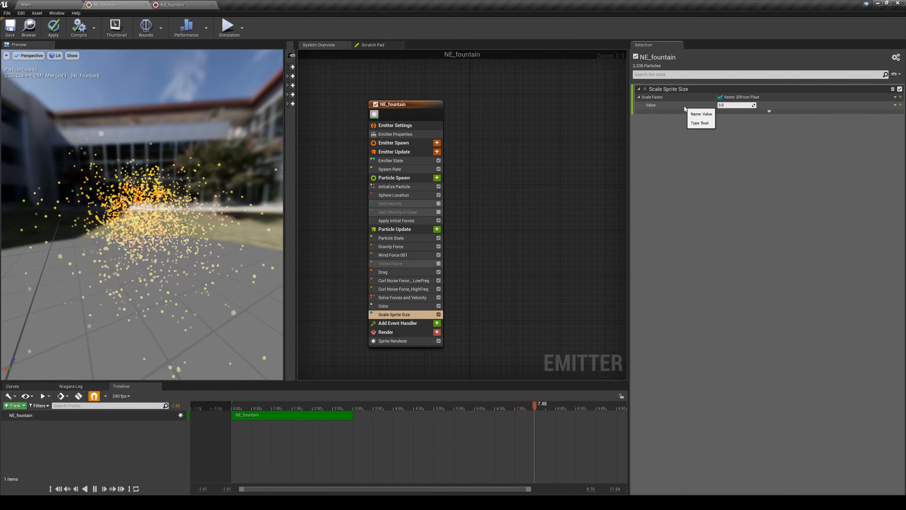
- Apply the Float from Curve dynamic input to the Scale Factor's value and lower the curve's starting key to about 0.55
click(895, 106)
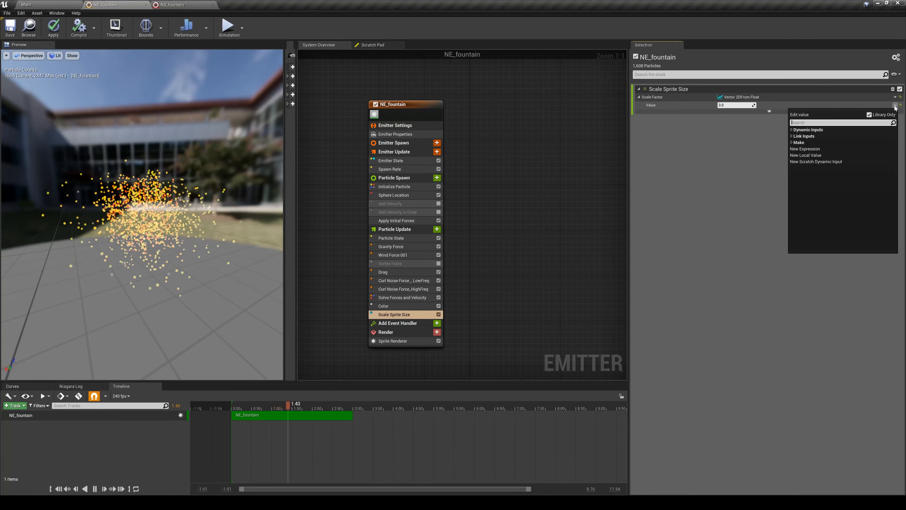
text(curve)
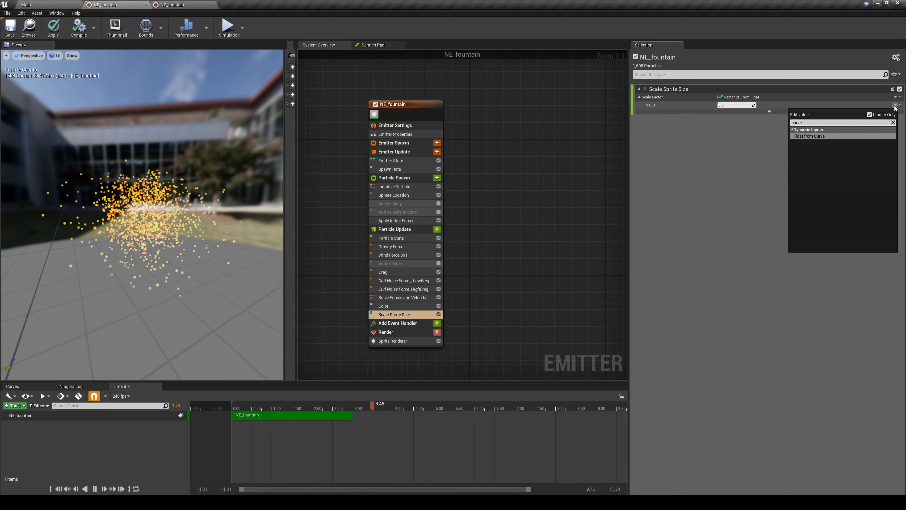
click(817, 136)
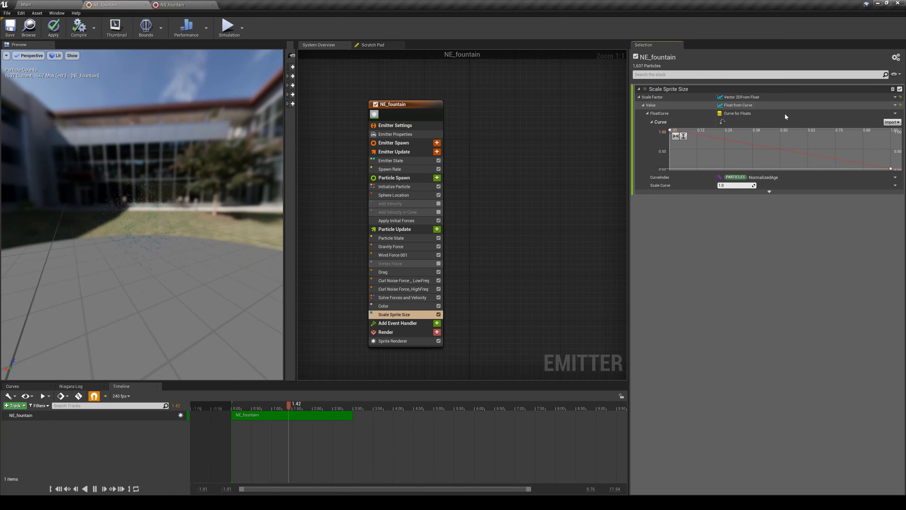
mouse_move(669, 130)
mouse_down()
mouse_move(714, 154)
mouse_move(670, 147)
mouse_up()
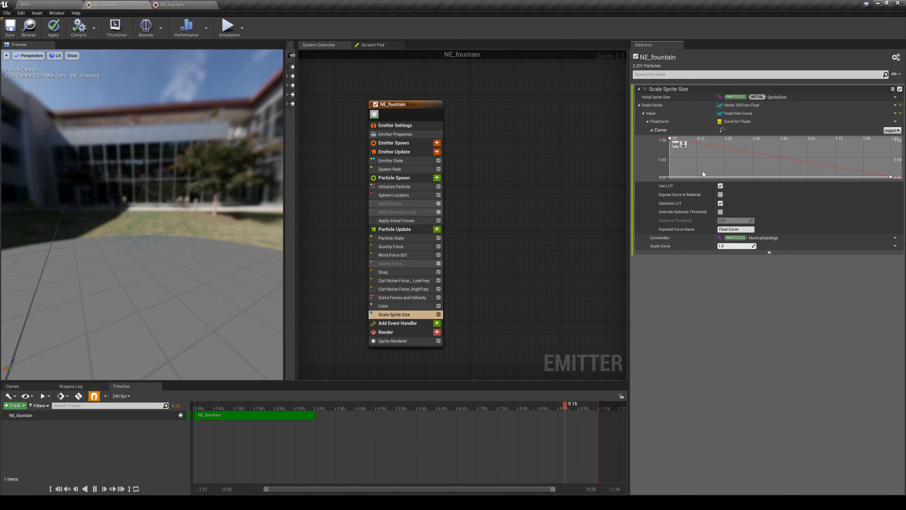
- Reshape the float curve with a middle key at about time 0.48 and a starting key of 0, and enlarge the sprites with a value of 5
middle_click(746, 151)
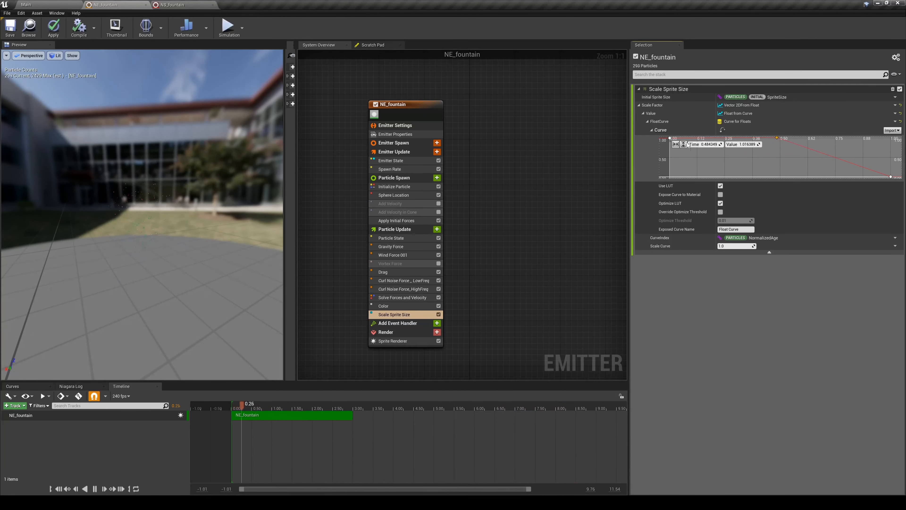
drag(671, 139, 671, 174)
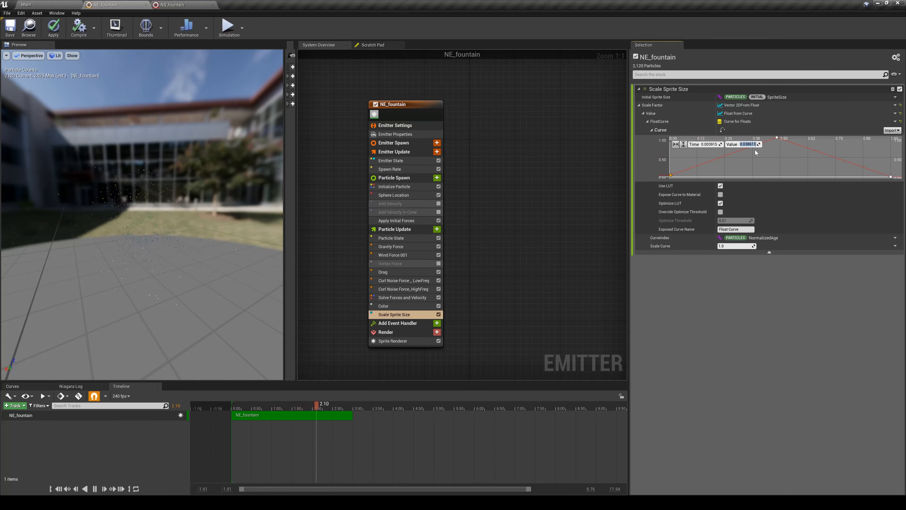
text(0)
key(Return)
text(5)
key(Return)
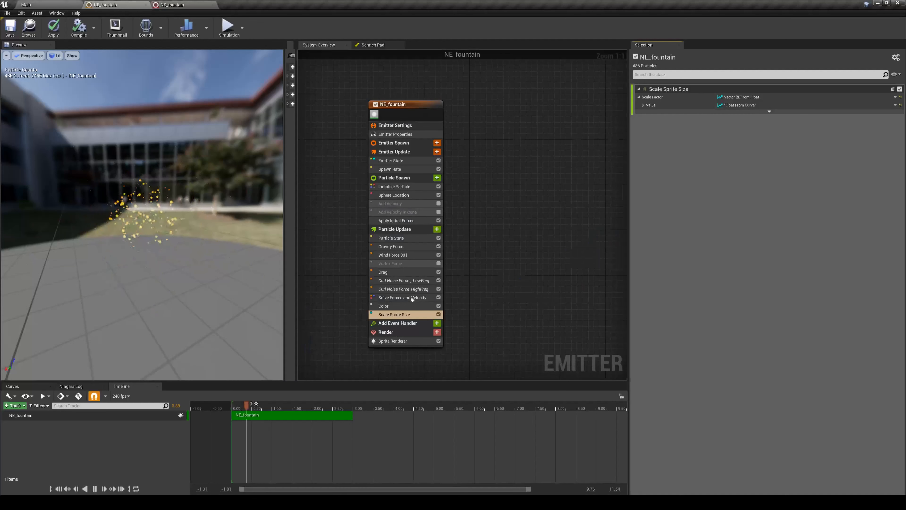
- Reset the Scale Factor and apply the Make Vector 2D dynamic input with X 2 and Y 3
click(900, 97)
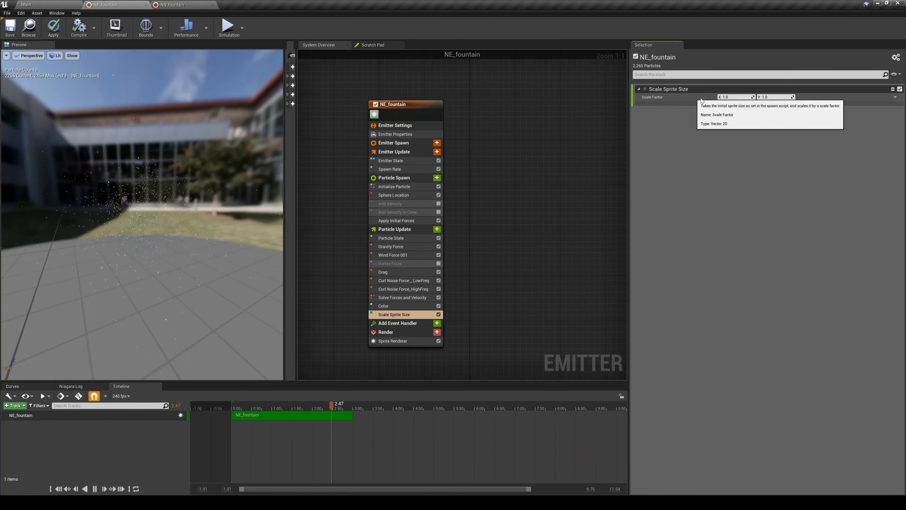
click(896, 98)
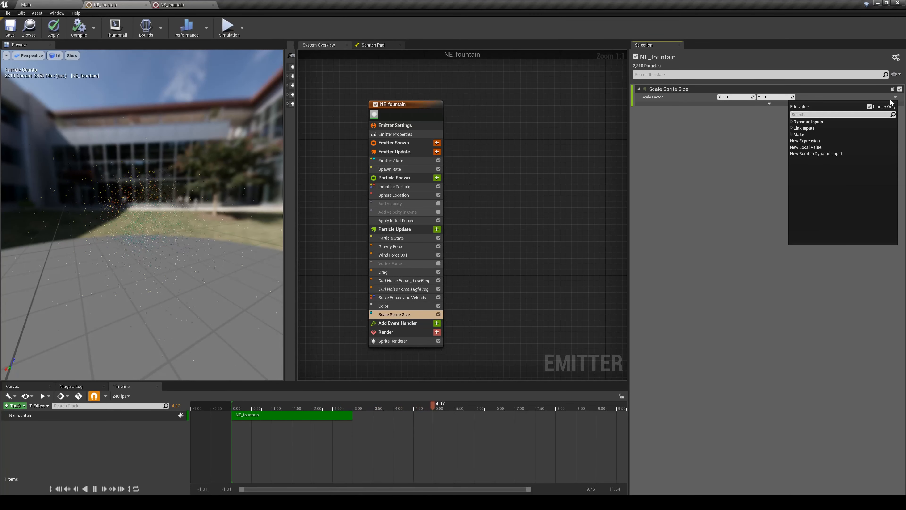
text(make)
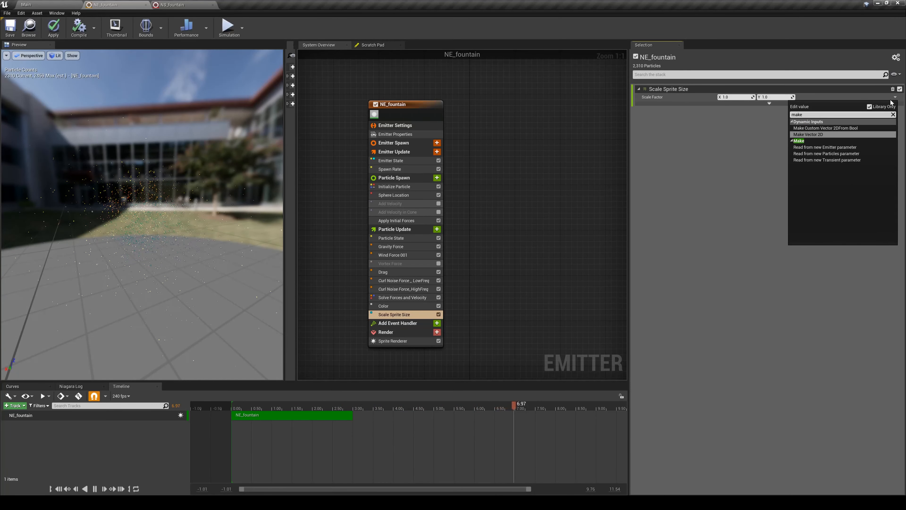
key(Return)
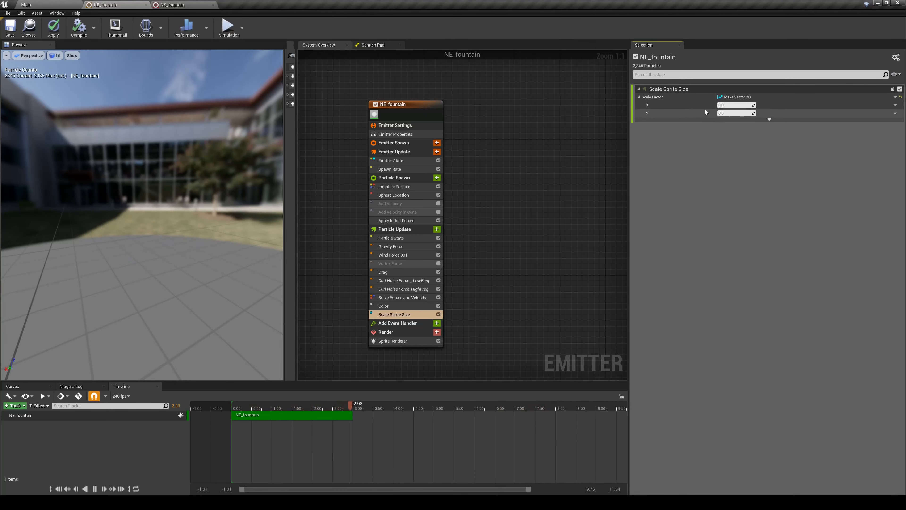
click(742, 105)
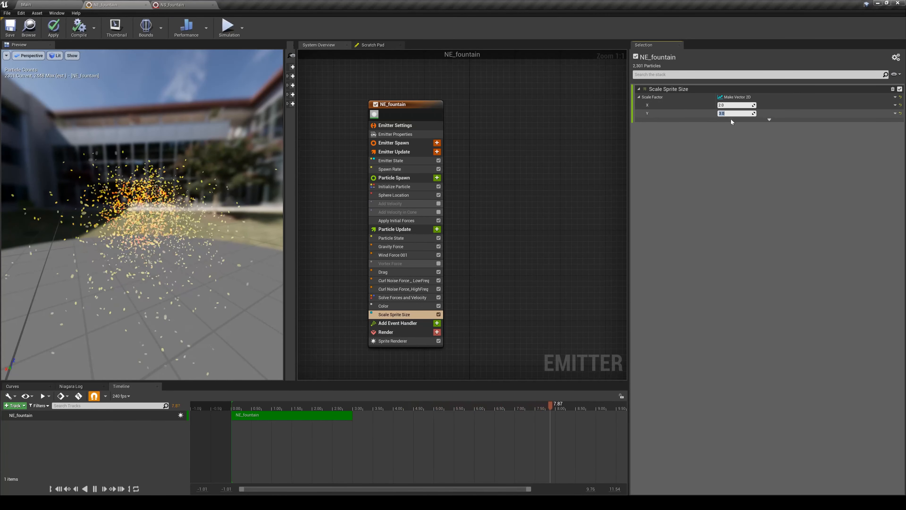
- Apply Random Range Float to the Y component of the Scale Factor with Minimum 1 and Maximum 10
click(895, 114)
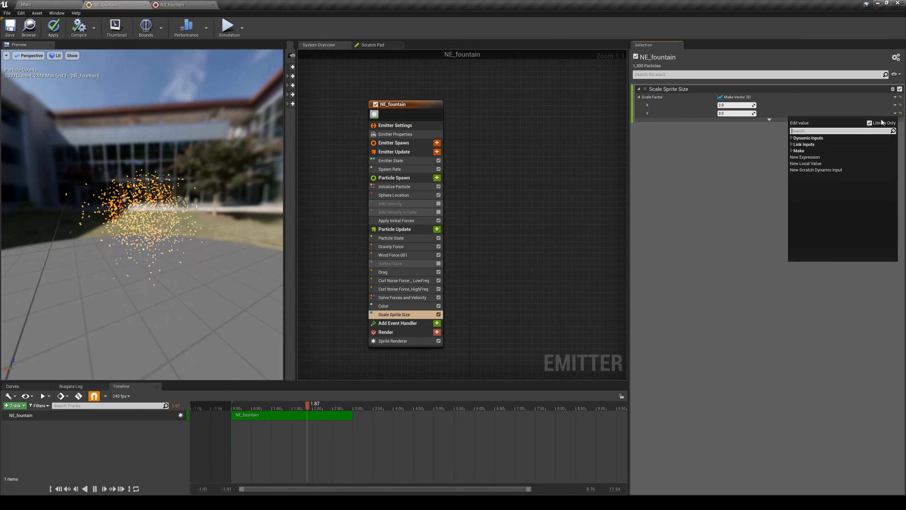
text(rand)
key(Down)
key(Return)
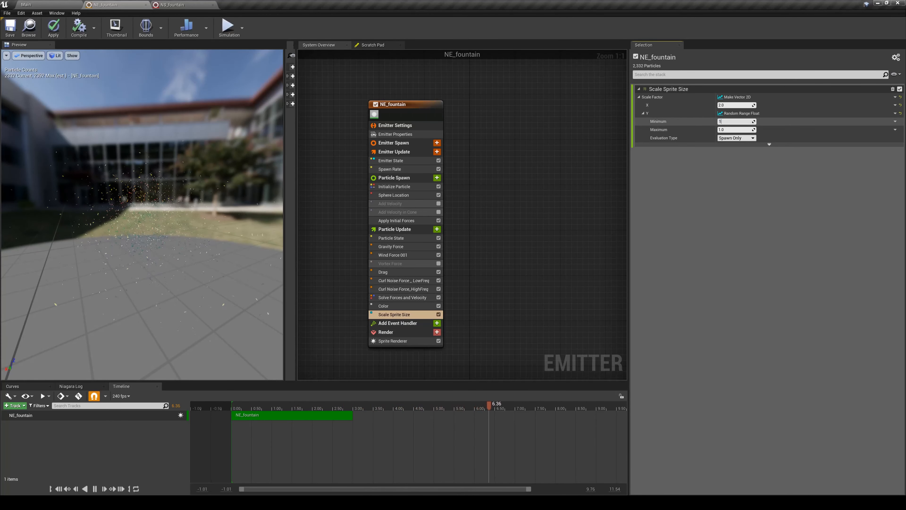
key(Return)
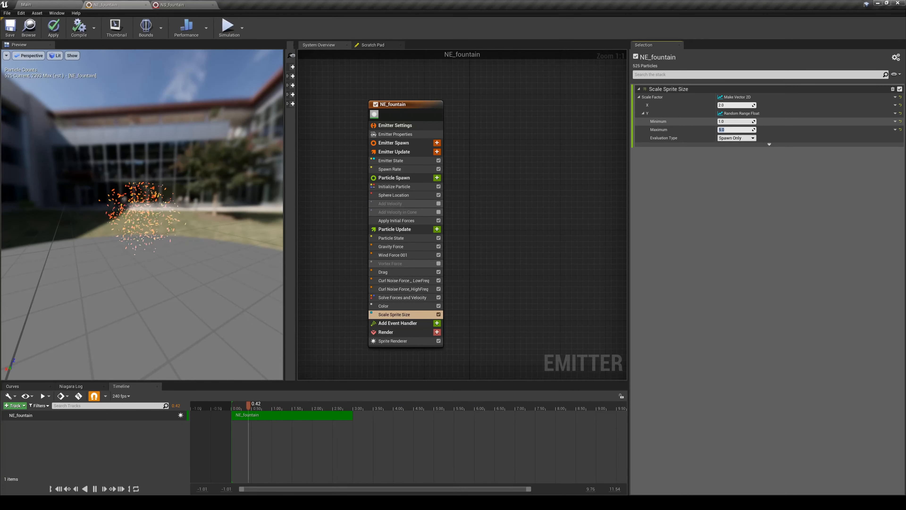
text(10)
key(Return)
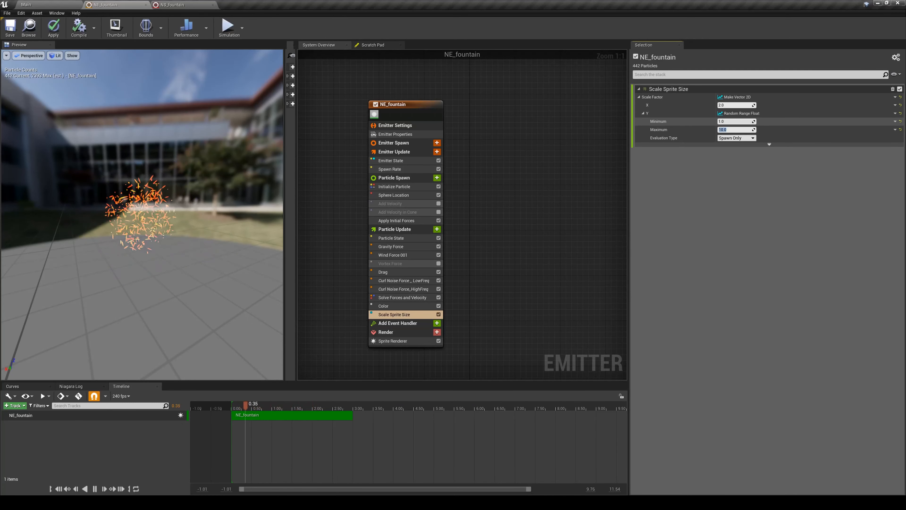
- Set the Scale Factor's X component to 1 and the Maximum of Y's random range to 20, and check the particles in the preview
drag(126, 228, 168, 228)
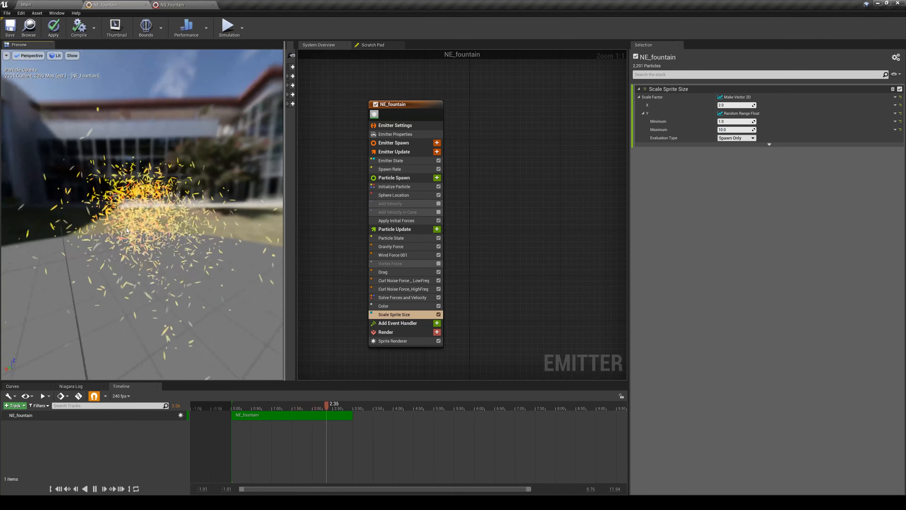
scroll(126, 227, up, 6)
scroll(126, 227, down, 4)
click(735, 105)
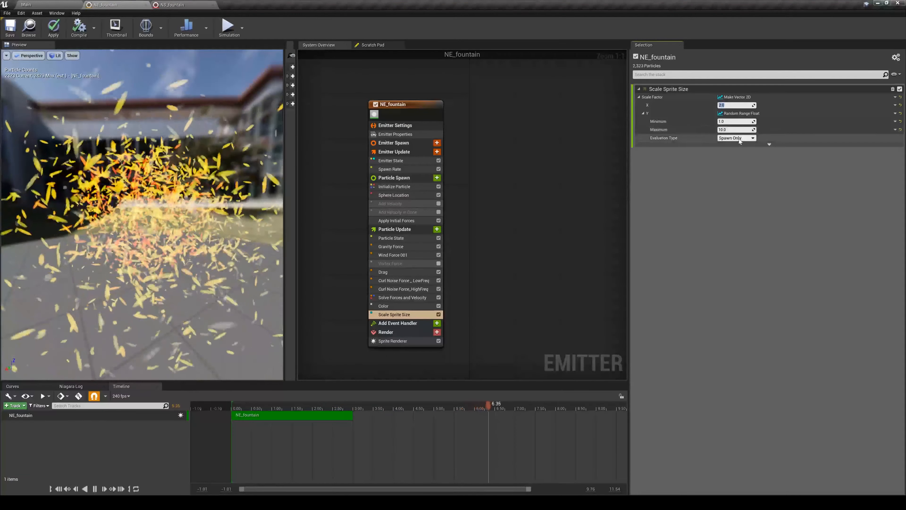
text(1)
key(Return)
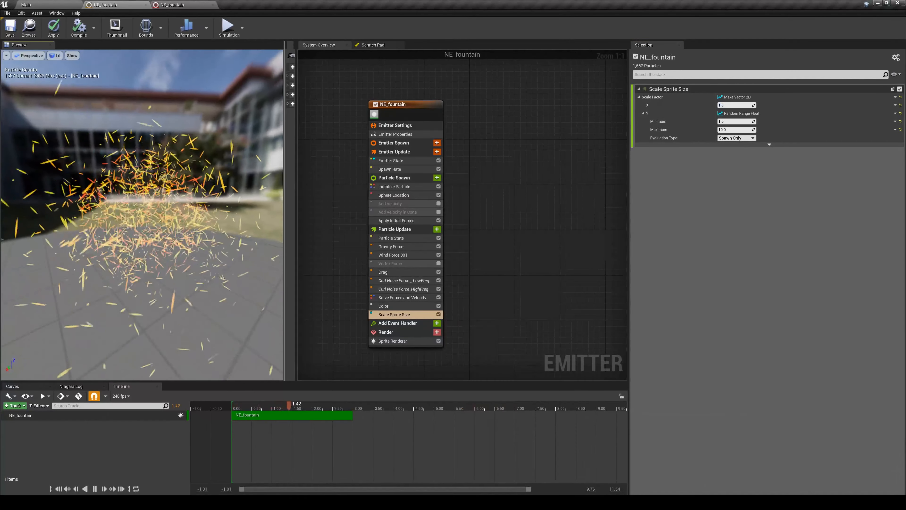
click(735, 129)
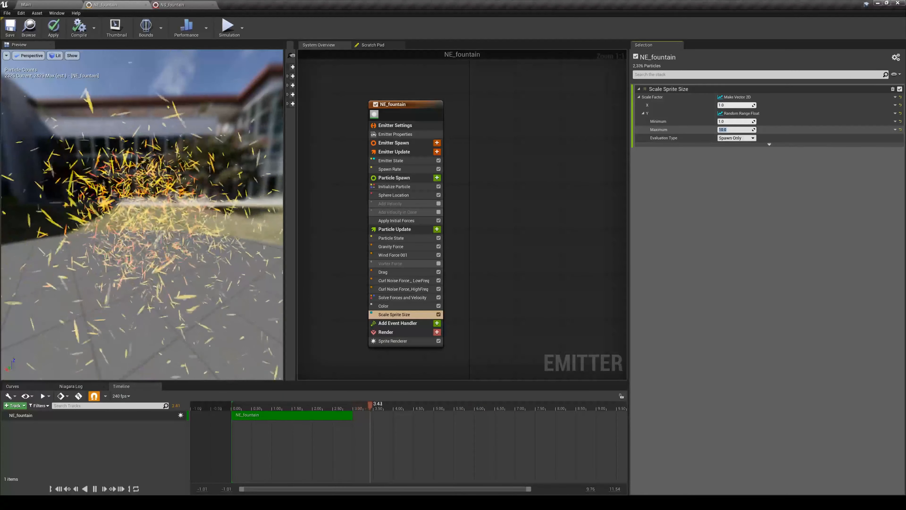
text(20)
key(Return)
drag(228, 228, 217, 209)
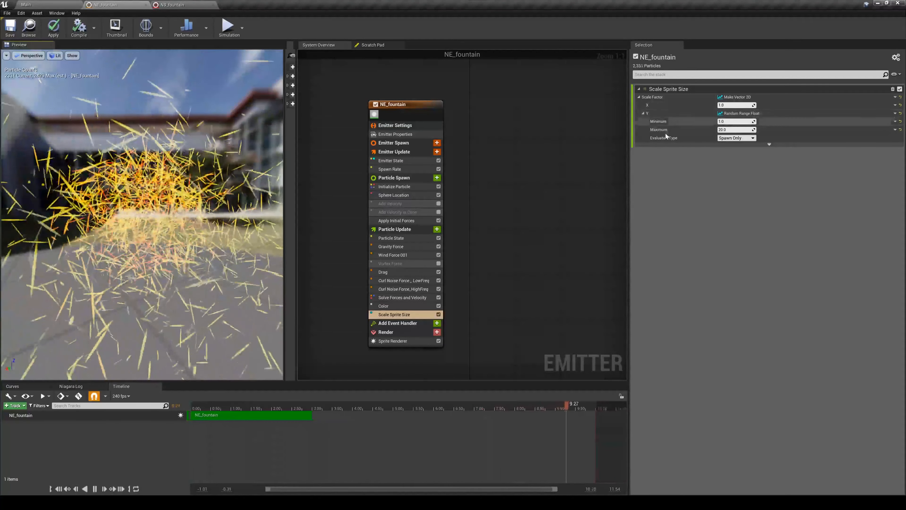
- Reset the Scale Factor of Scale Sprite Size and apply the Vector 2D From Float dynamic input
click(901, 97)
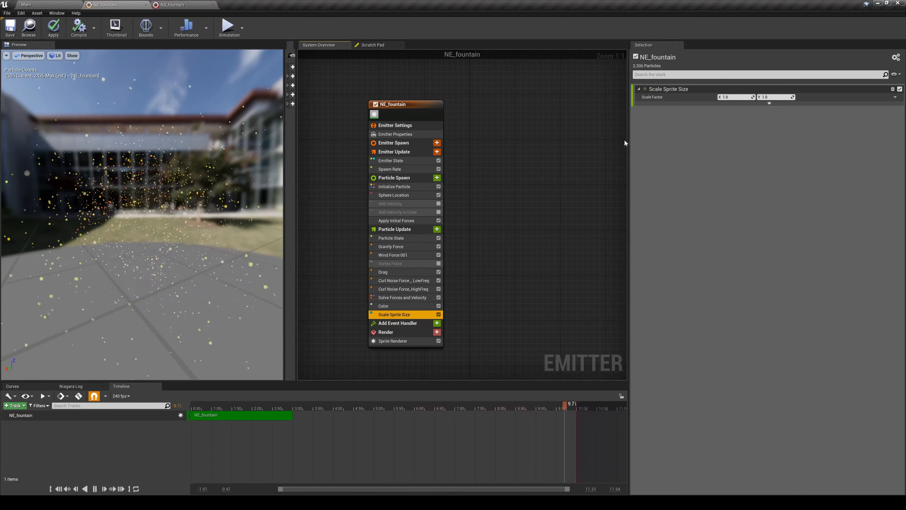
click(894, 97)
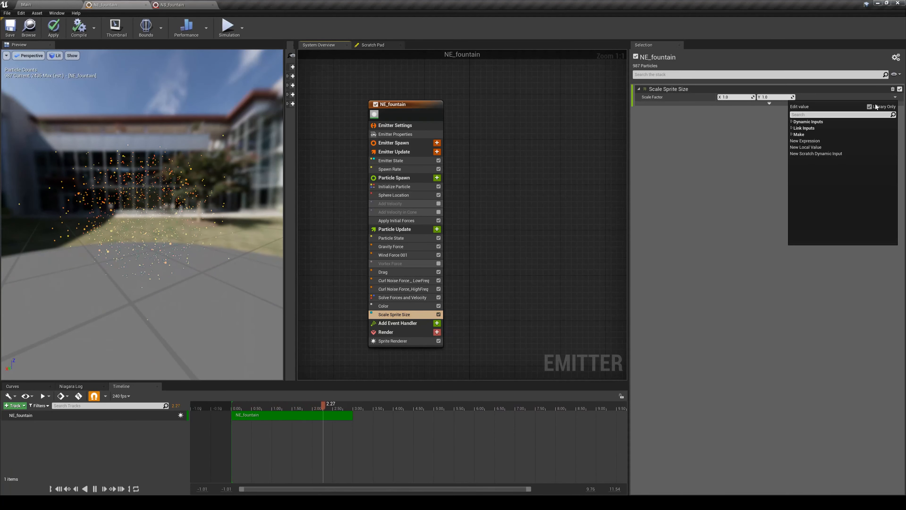
text(float)
key(Return)
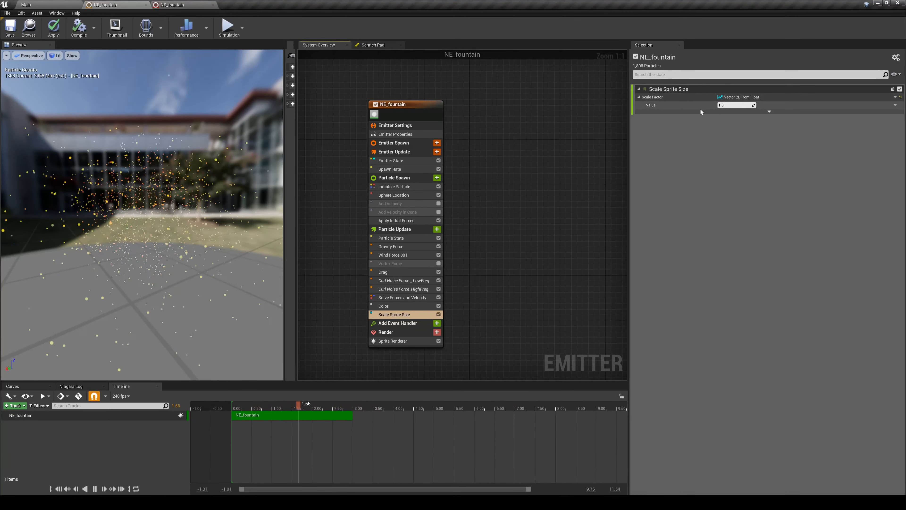
- Drive the float value with Float from Curve, adding a middle key at about time 0.41 and setting the starting key to 0
click(895, 105)
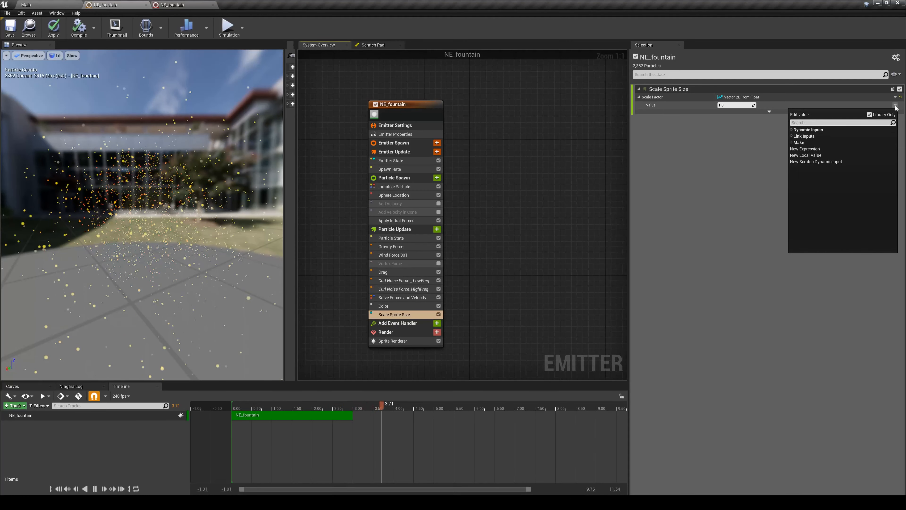
text(curve)
key(Return)
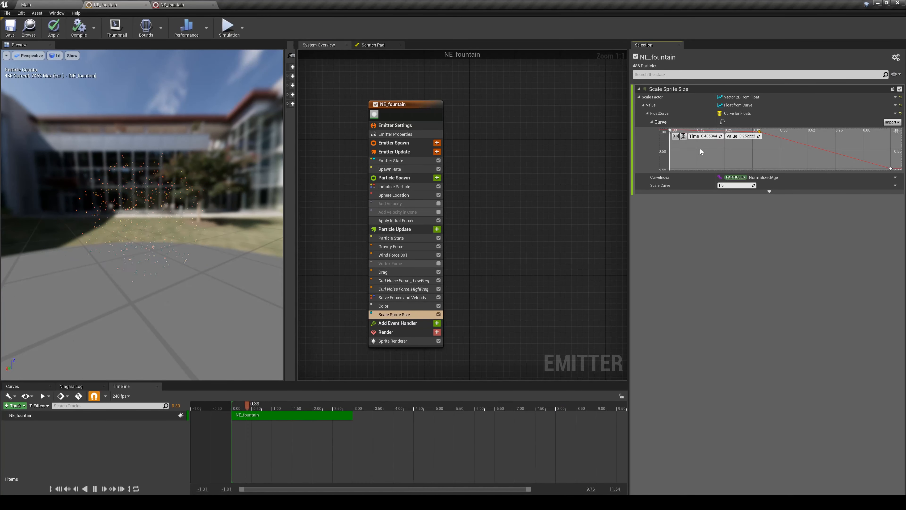
click(669, 130)
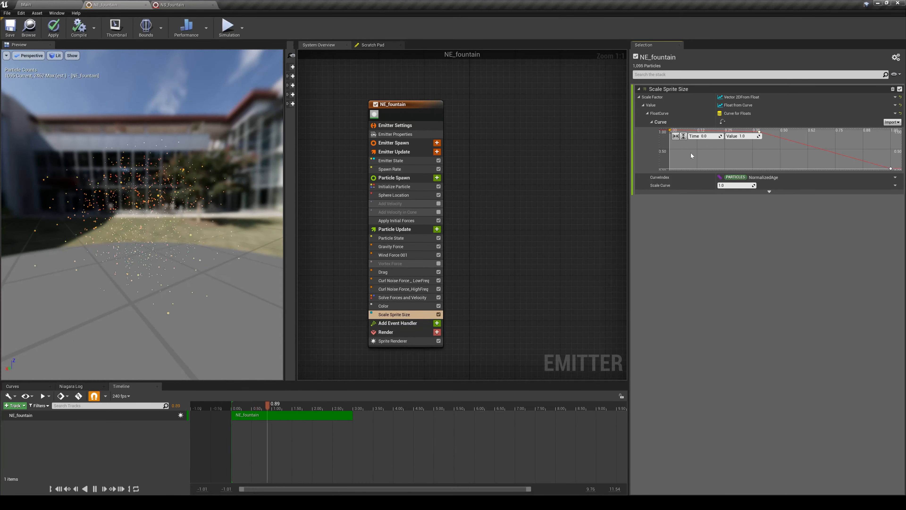
click(743, 136)
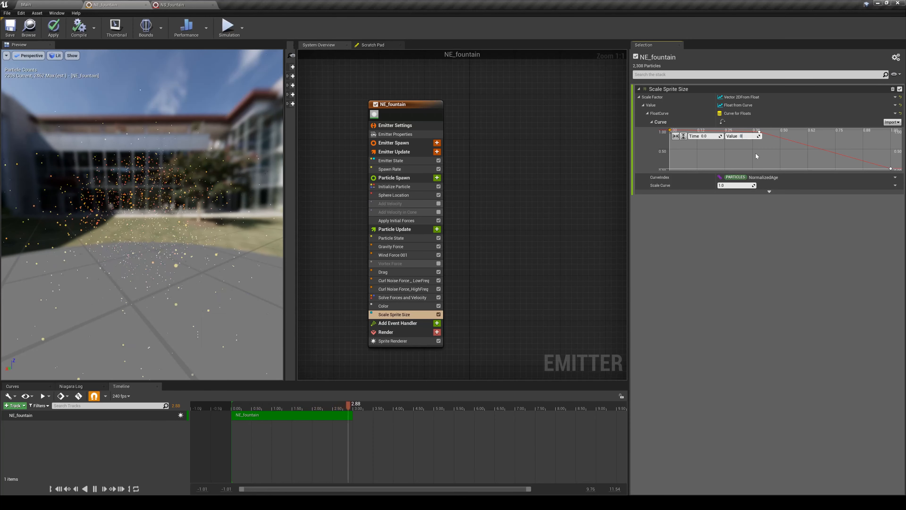
text(0)
key(Return)
click(759, 130)
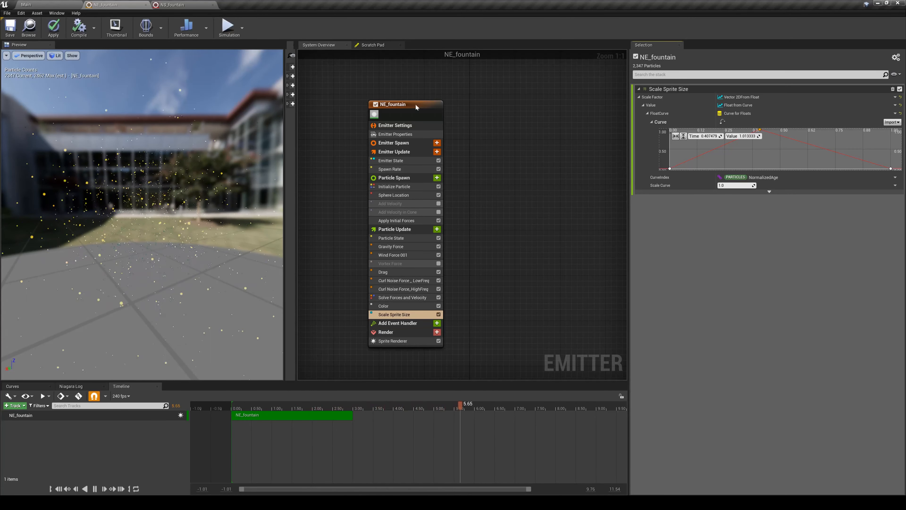
- Reset the float value of Scale Sprite Size's Scale Factor and apply the Multiply Float dynamic input to it
click(643, 105)
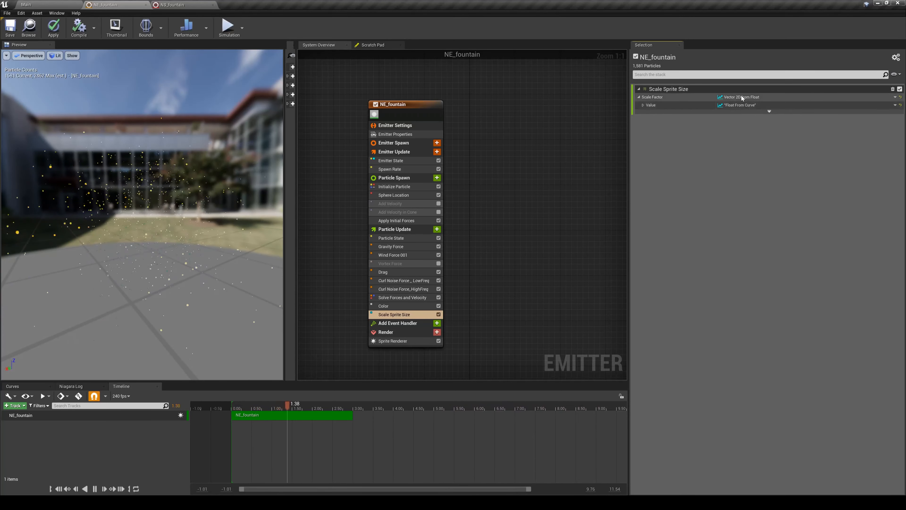
click(900, 105)
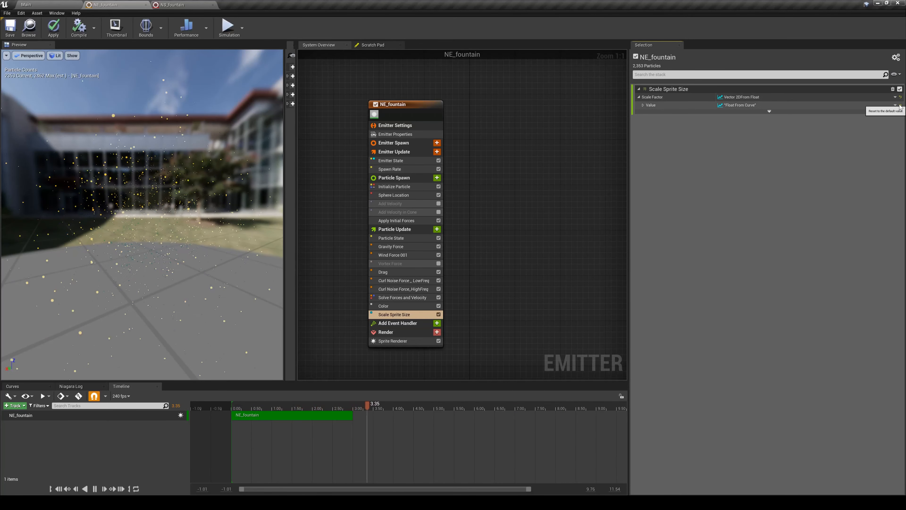
click(895, 105)
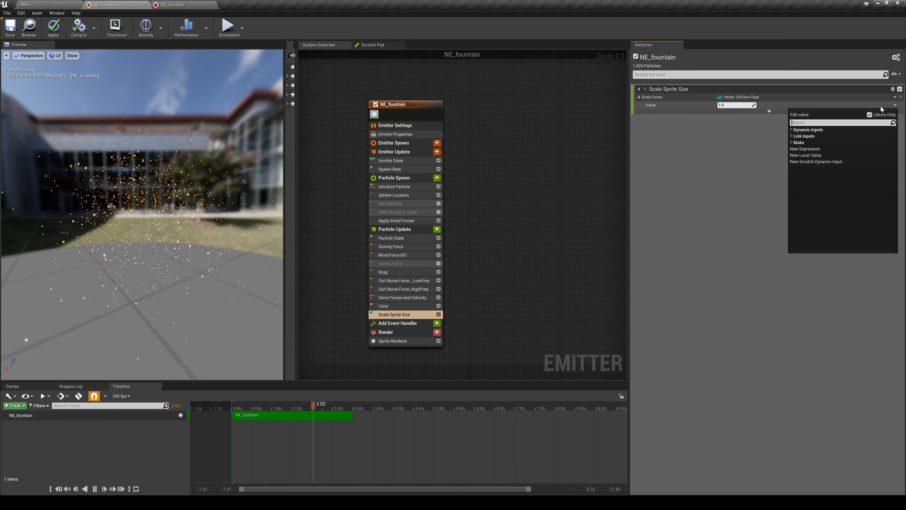
text(mult)
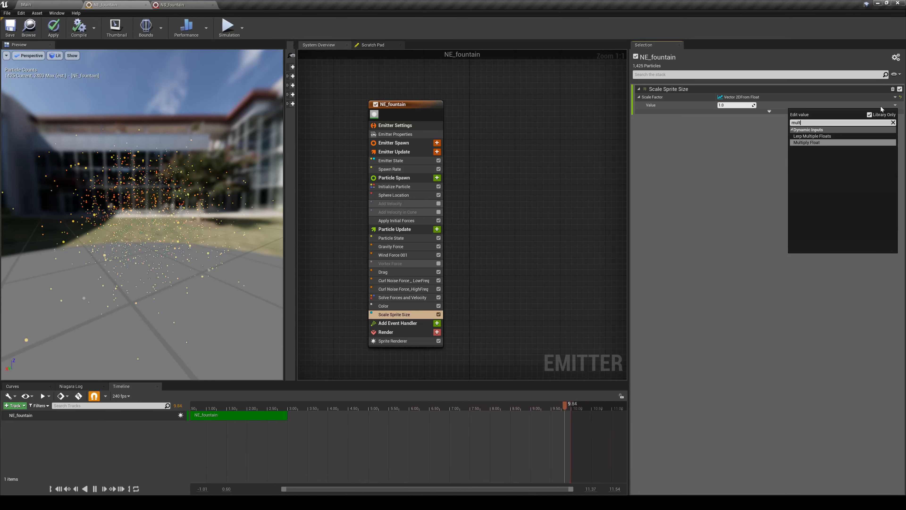
key(Return)
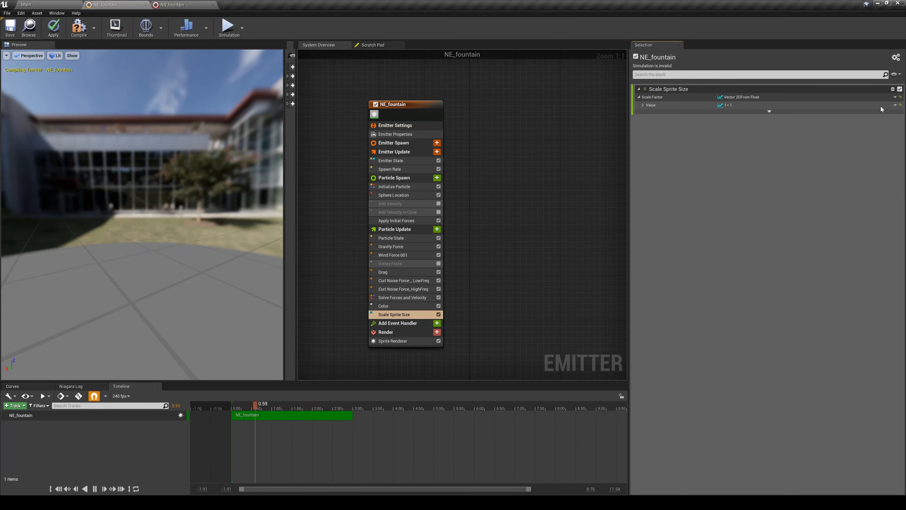
click(643, 105)
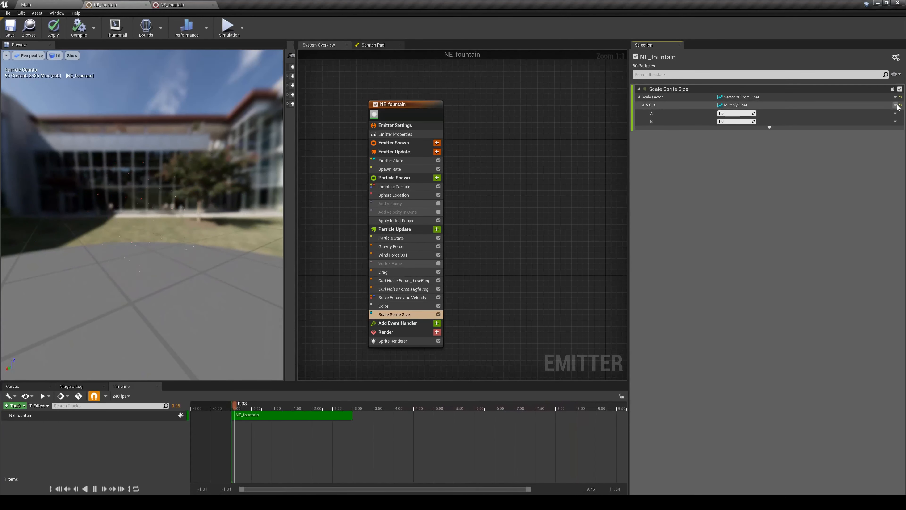
- Drive Multiply Float's A with Float from Curve, adding a middle key at about time 0.41 and value 0.99 and lowering the starting key to about 0.02
click(894, 113)
text(curve)
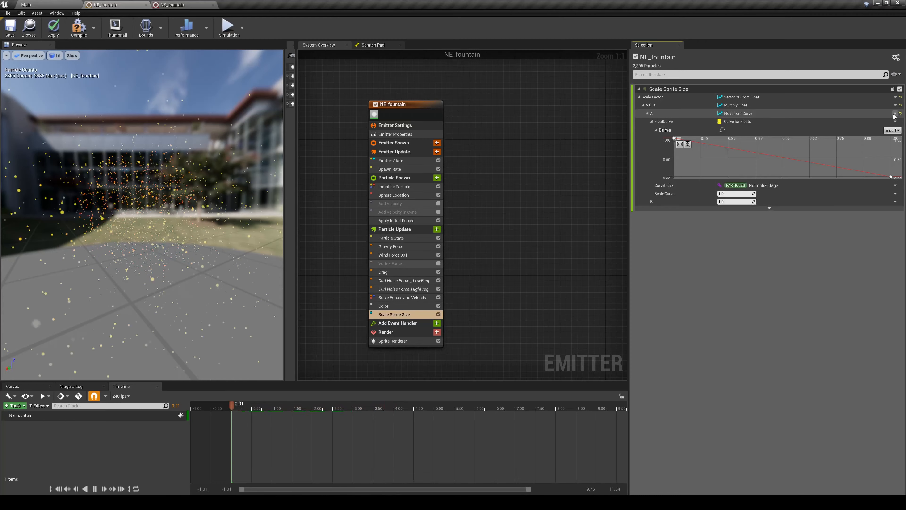
key(Return)
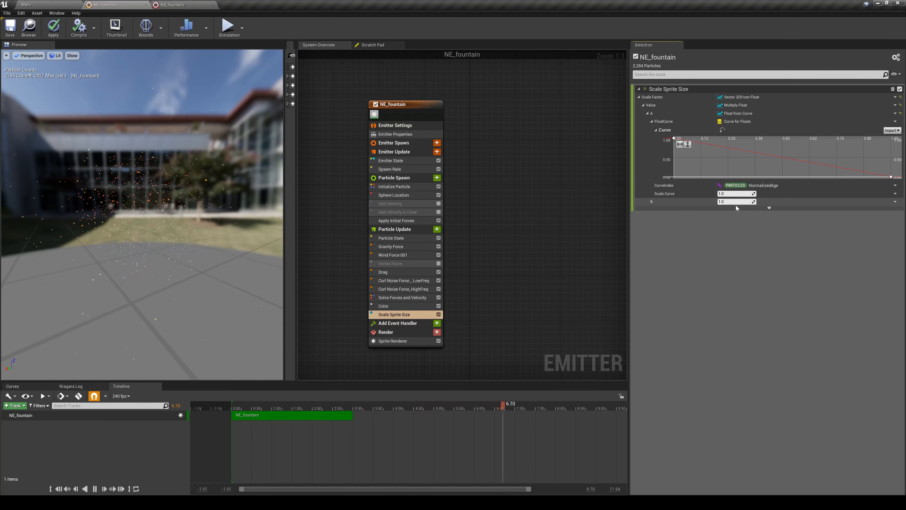
middle_click(758, 155)
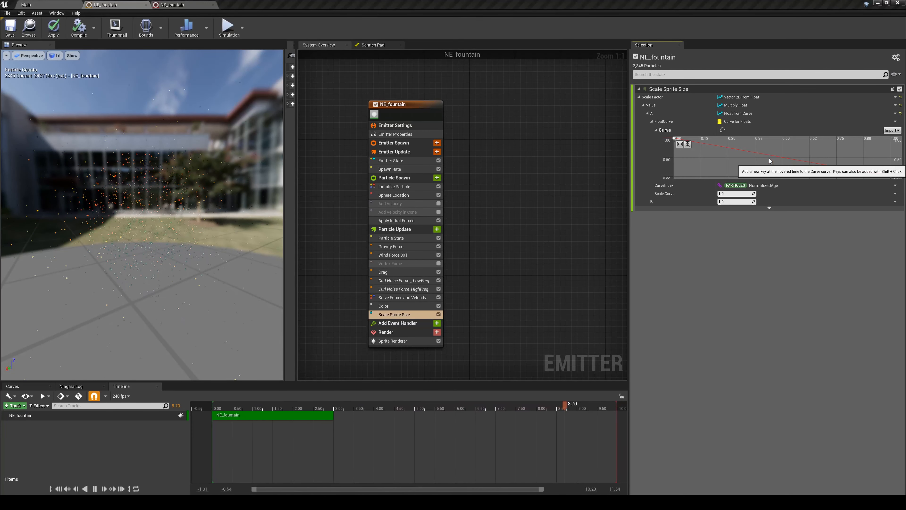
drag(759, 152, 762, 139)
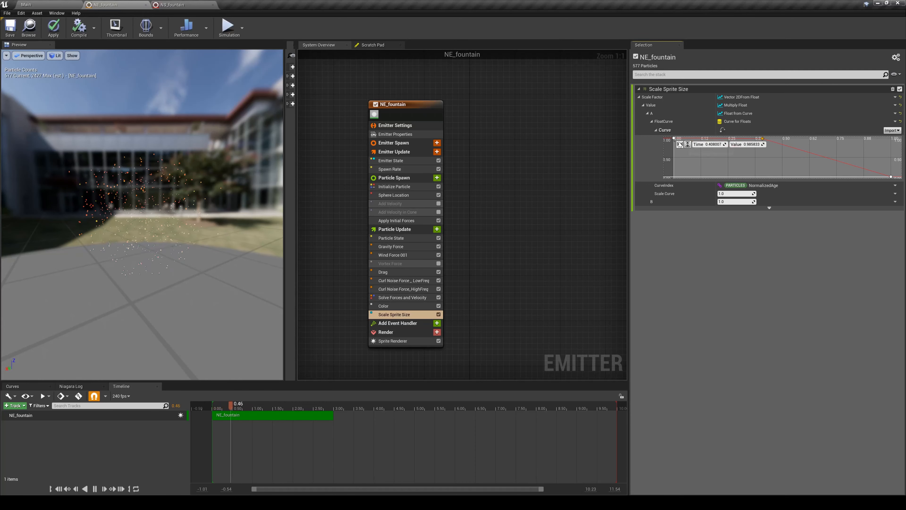
drag(674, 139, 676, 175)
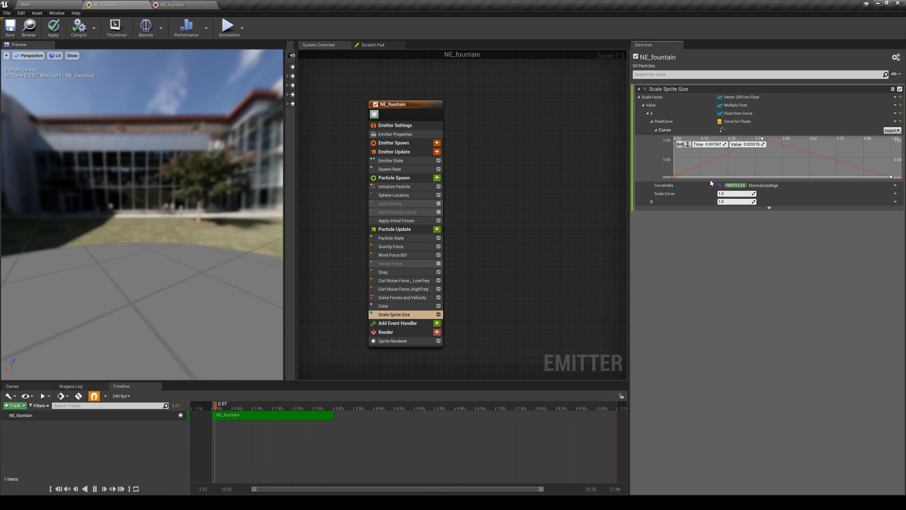
- Set Multiply Float's B to 5 and check the enlarged particles in the preview
click(734, 201)
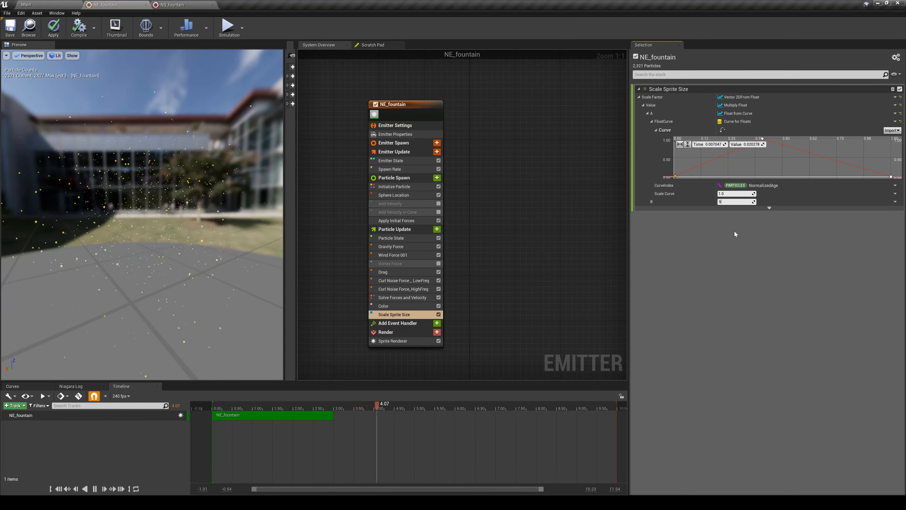
text(5)
key(Return)
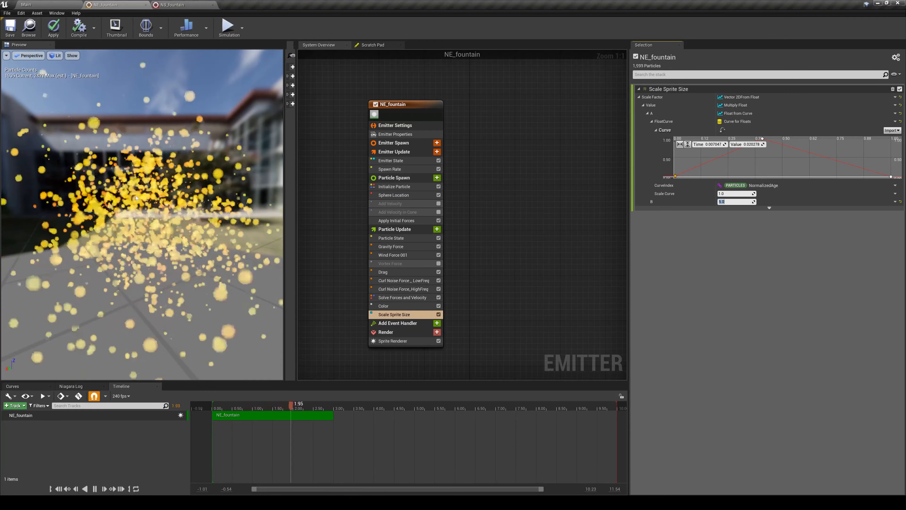
drag(144, 211, 194, 205)
mouse_move(144, 211)
right_down()
mouse_move(144, 243)
mouse_move(143, 214)
right_up()
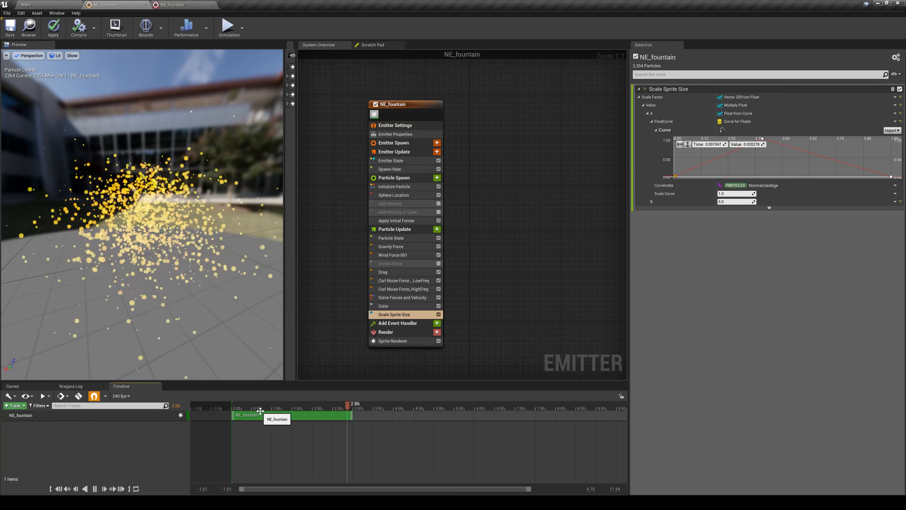
- Scrub the timeline to examine particle size over time, and compare it with the sprite size settings of Initialize Particle
drag(254, 407, 285, 404)
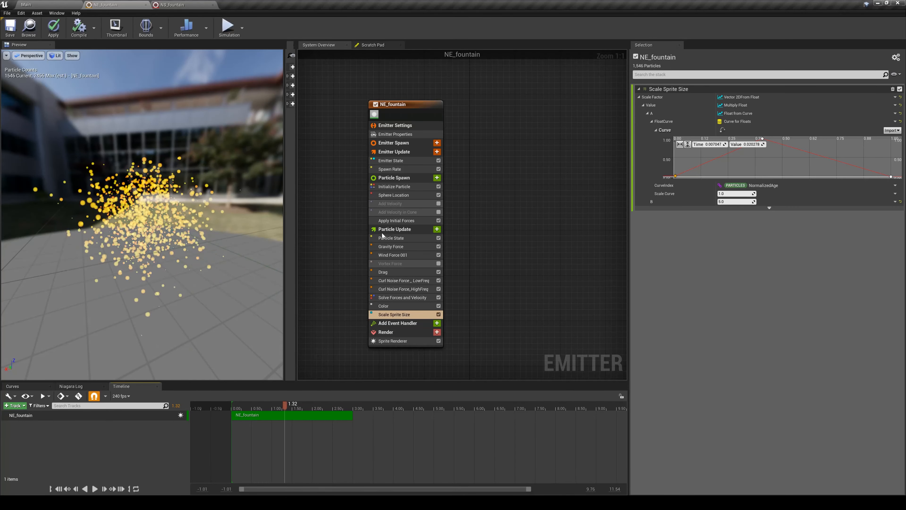
click(393, 189)
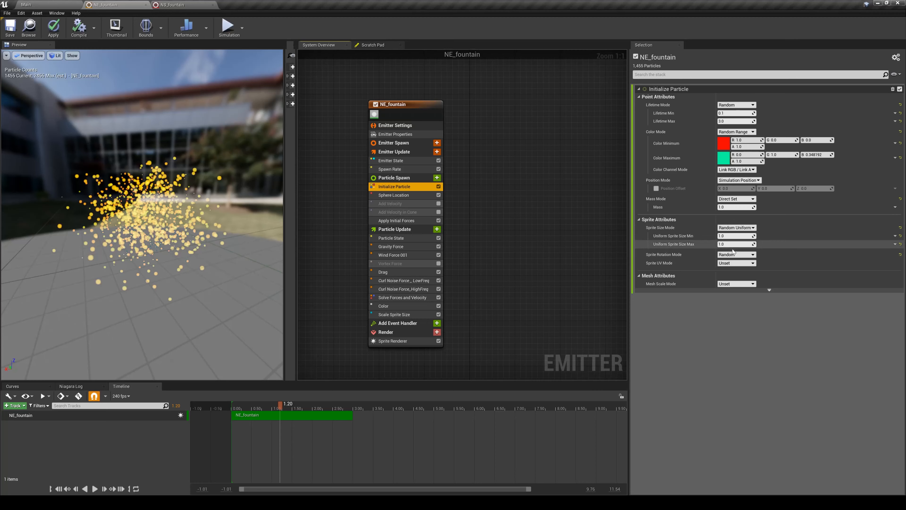
click(406, 314)
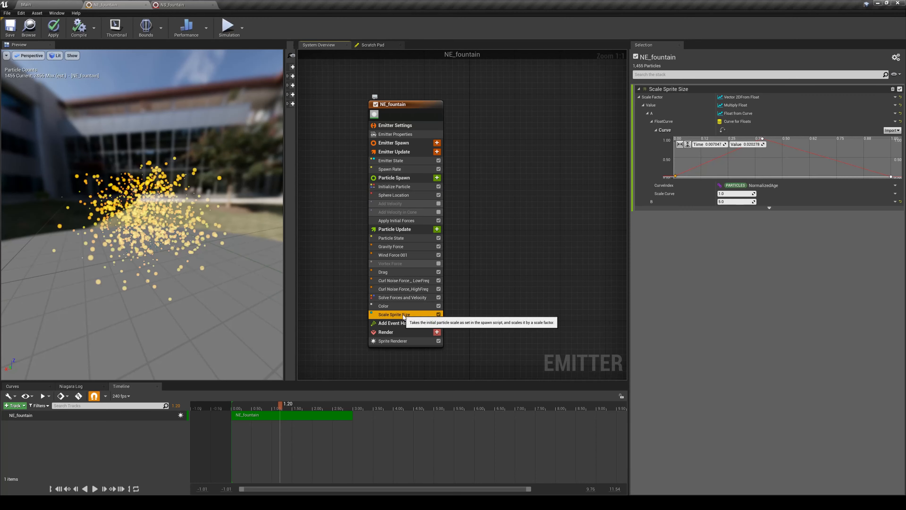
click(100, 488)
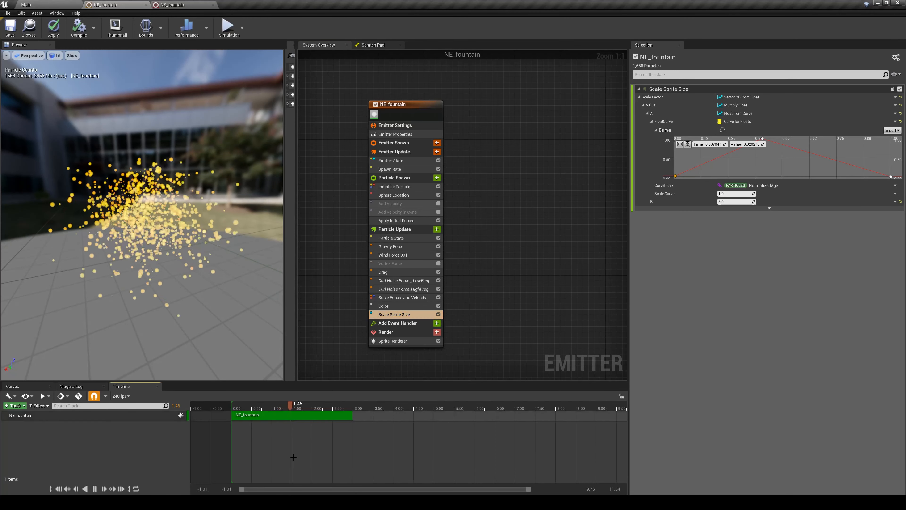
- Apply Random Range Float to Multiply Float's B with Minimum 1 and Maximum 10
click(894, 202)
text(range)
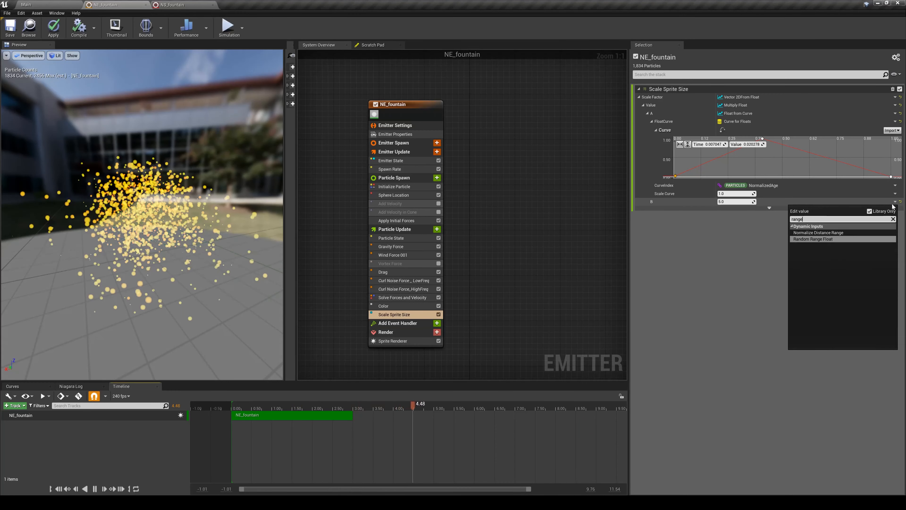
click(813, 238)
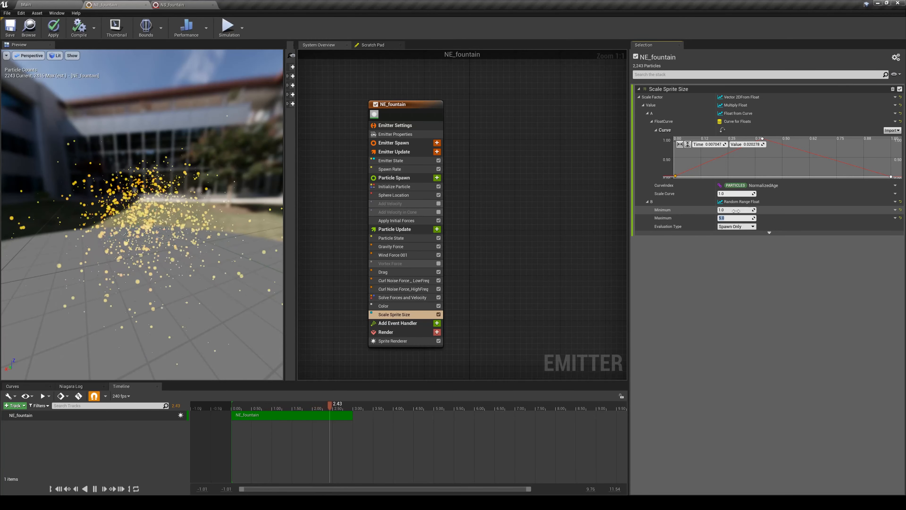
text(10)
key(Return)
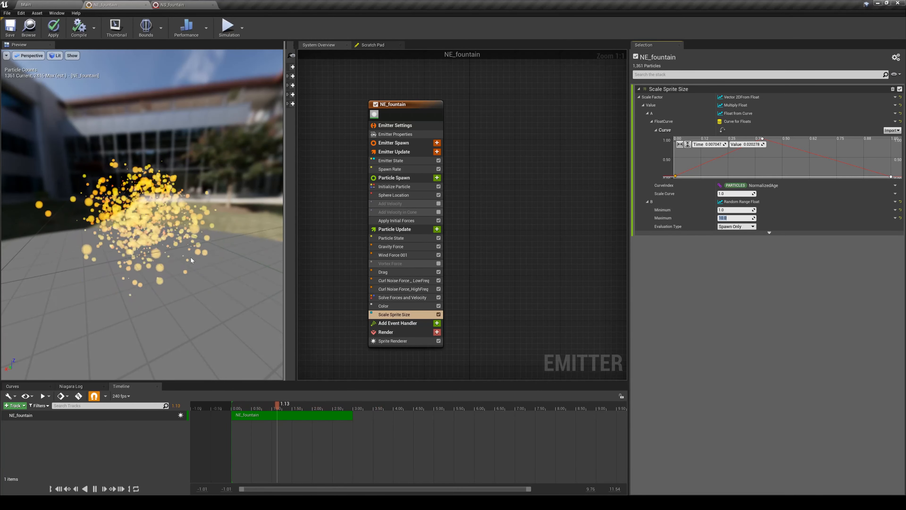
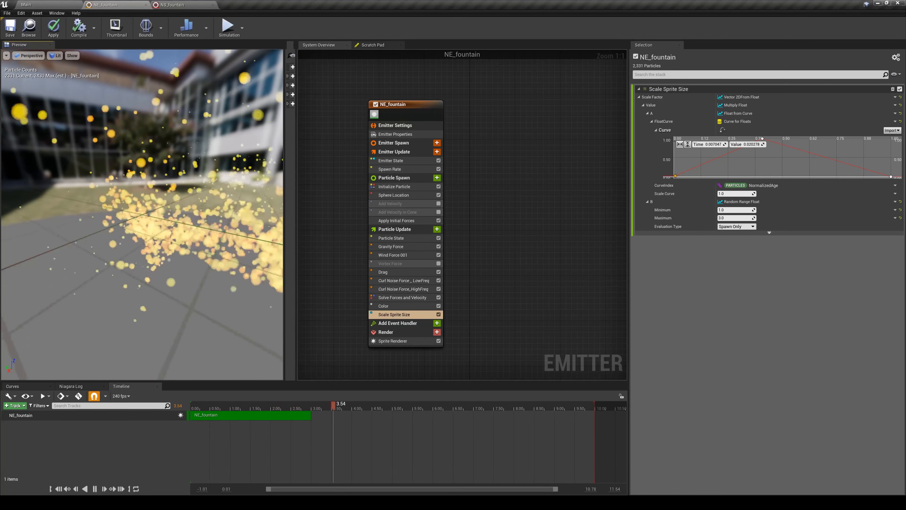
- Enable the Offset of the Sphere Location module and apply the Make Vector dynamic input to it
click(400, 196)
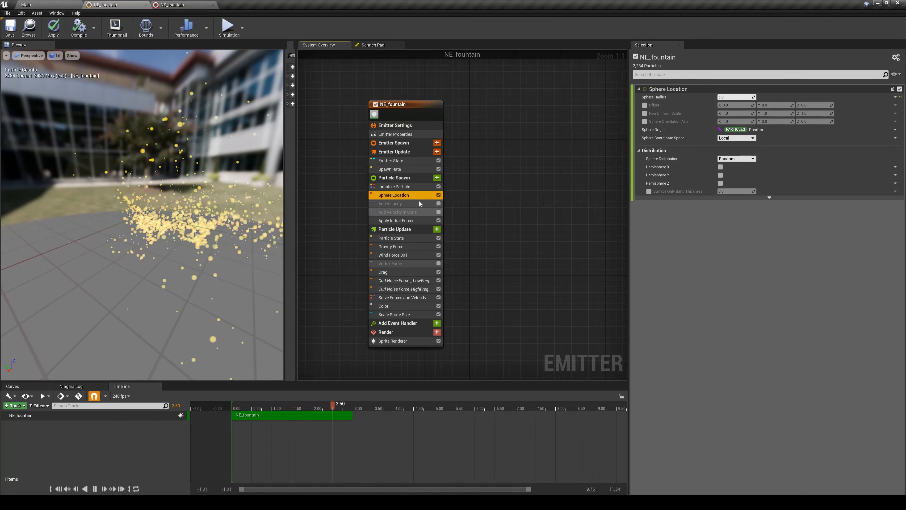
click(644, 105)
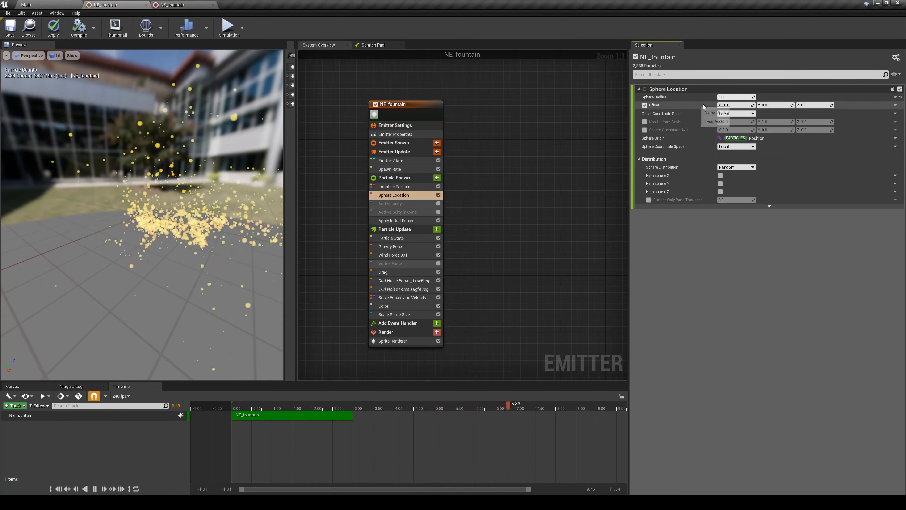
click(886, 105)
text(make)
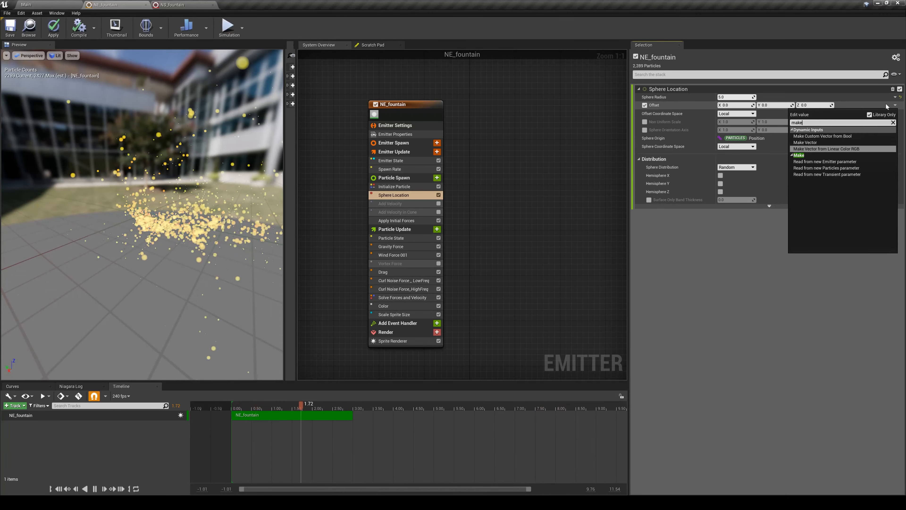
key(Up)
key(Return)
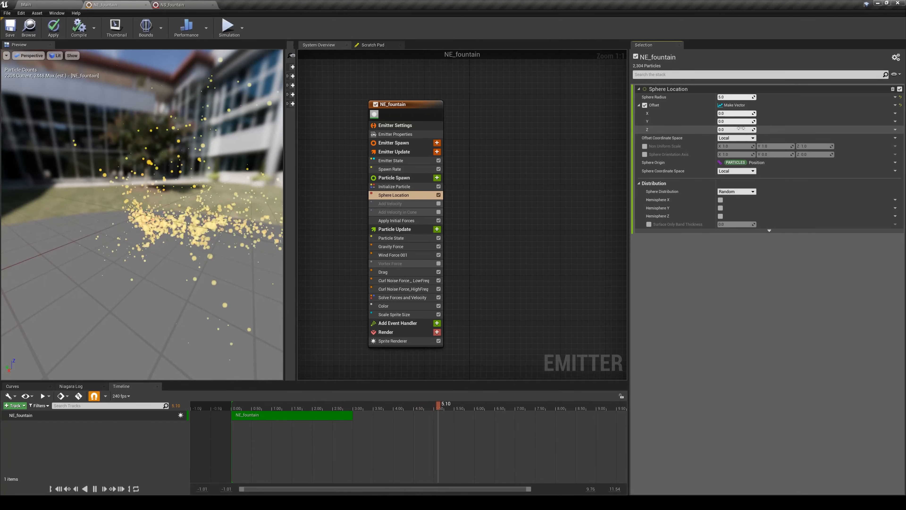
- Drive the Sphere Location offset's Z with the Sine dynamic input and set its Scale to 50
click(895, 129)
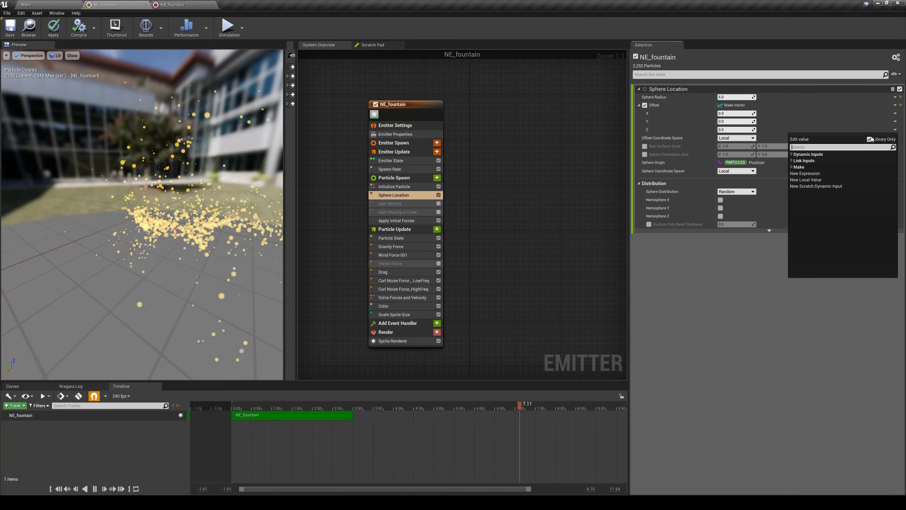
text(sine)
key(Return)
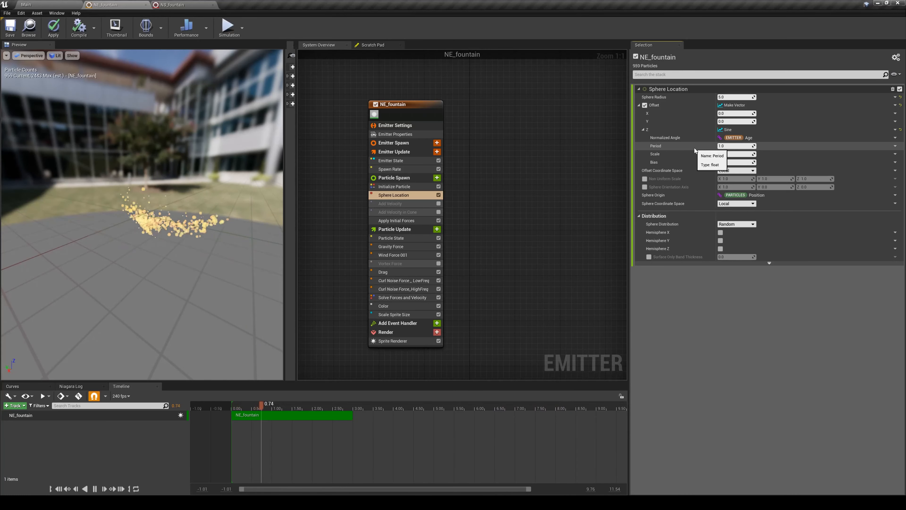
click(731, 154)
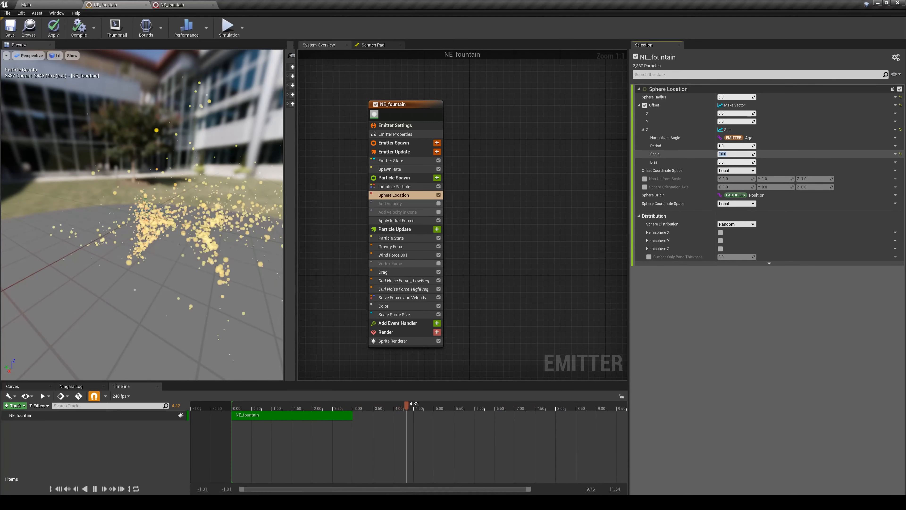
drag(201, 223, 149, 120)
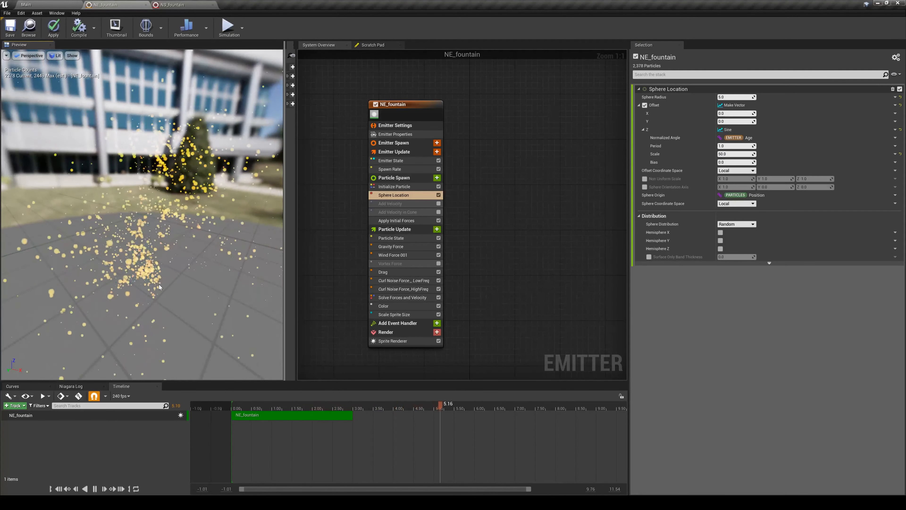
click(406, 193)
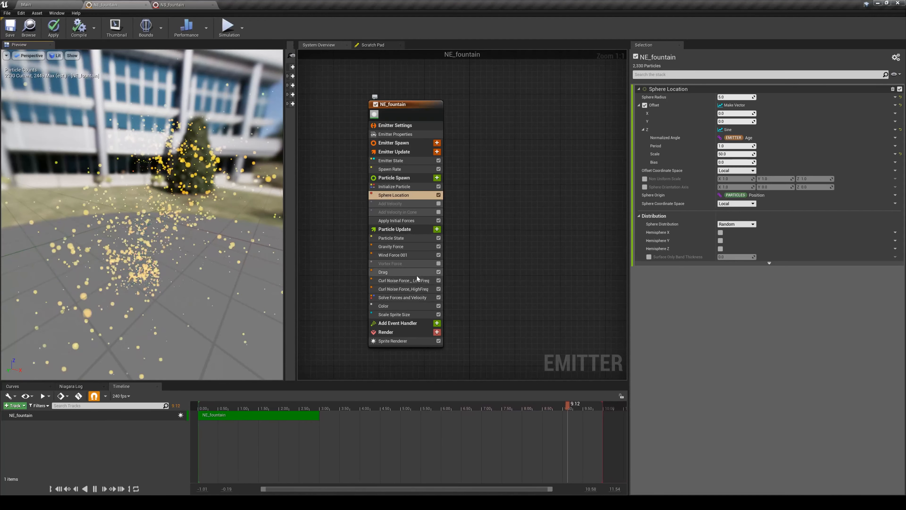
- Disable Wind Force 001 and Curl Noise Force _LowFreq, switching Curl Noise Force_HighFreq off and back on to compare the preview
click(421, 247)
click(439, 255)
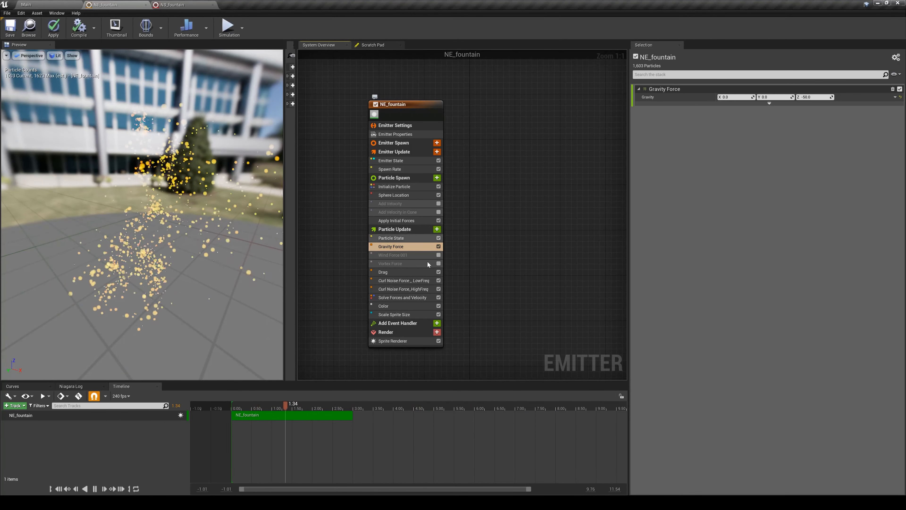
click(439, 280)
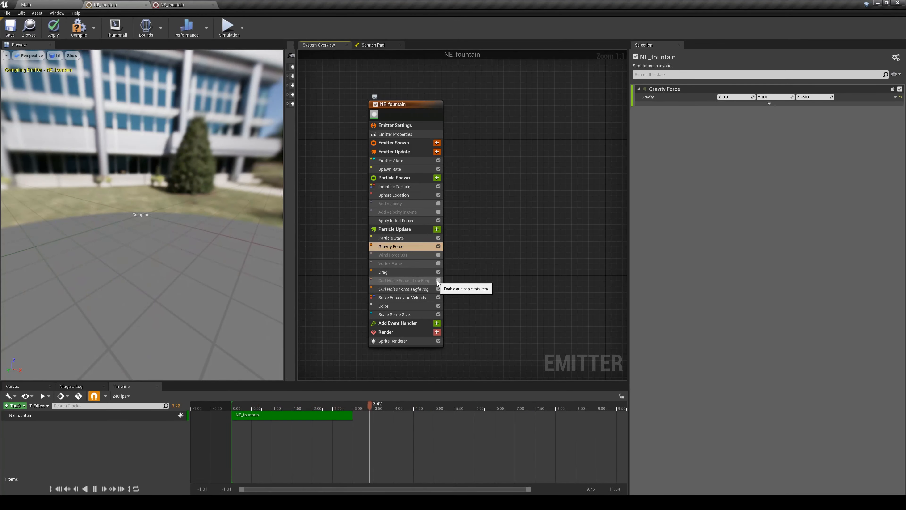
click(439, 290)
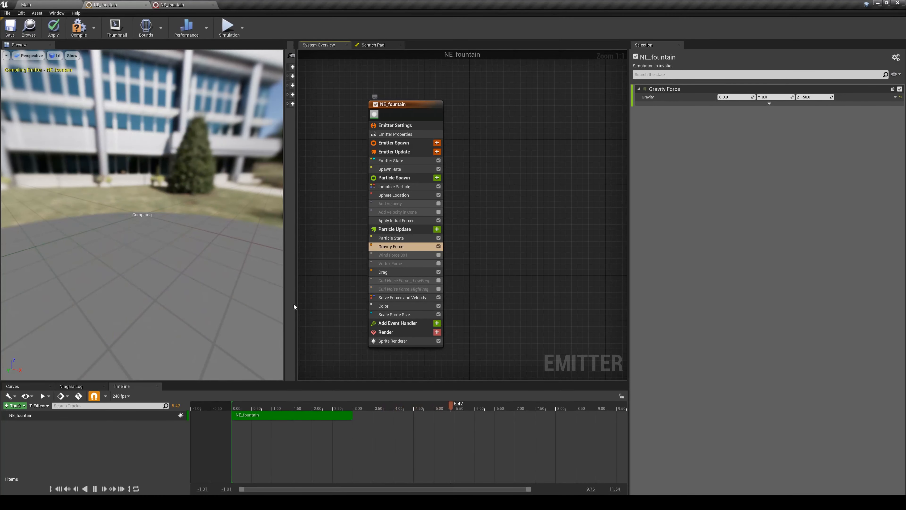
drag(149, 247, 154, 250)
drag(154, 250, 162, 255)
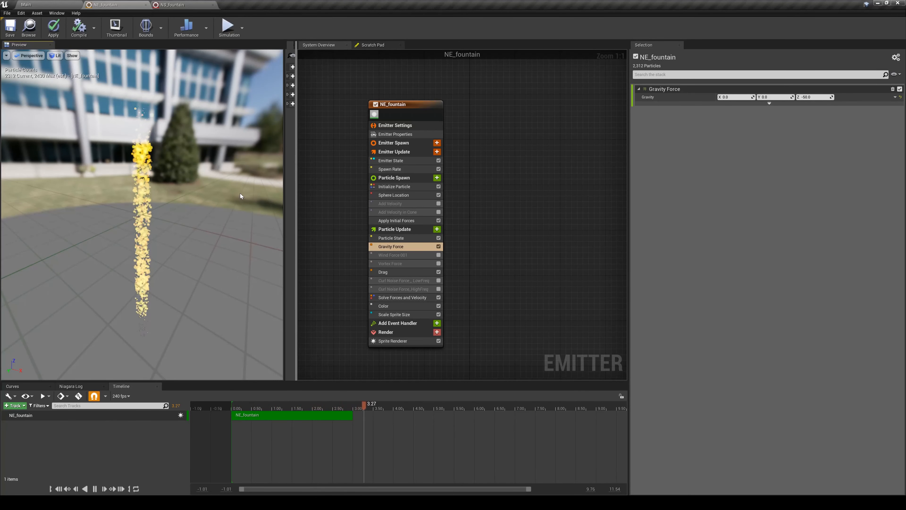
click(438, 289)
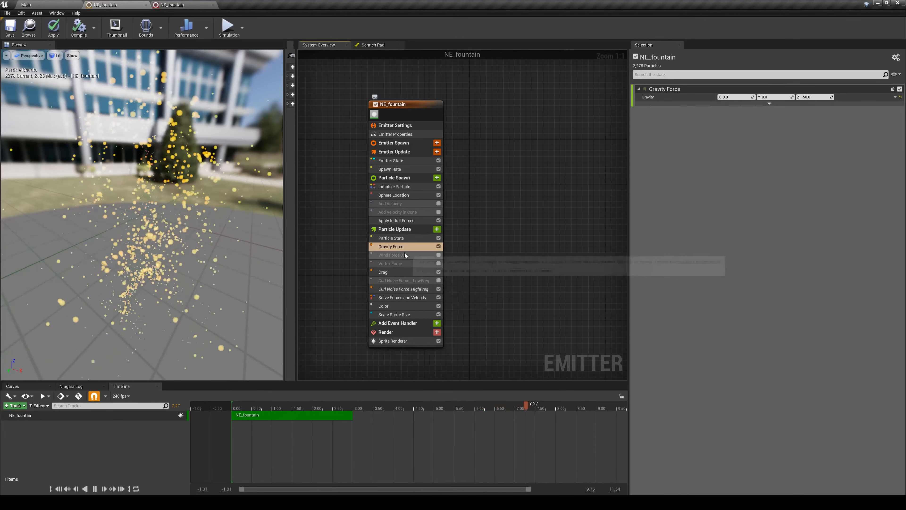
- Set the Period of the Sine input on Sphere Location's Z offset to 3 and check the particles
click(407, 197)
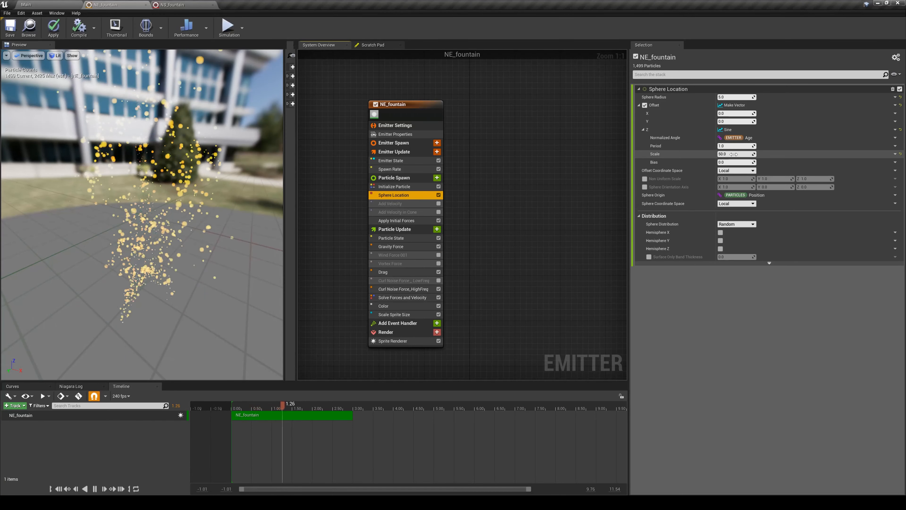
click(731, 146)
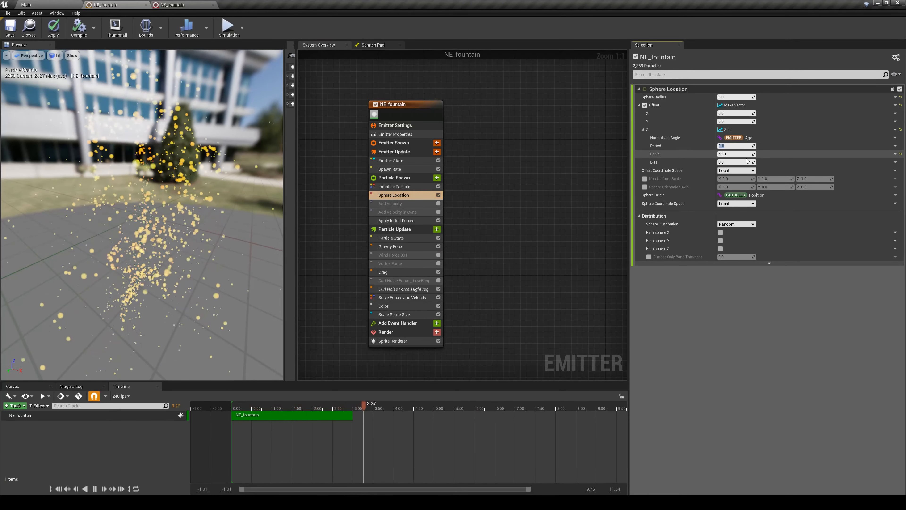
text(3)
key(Return)
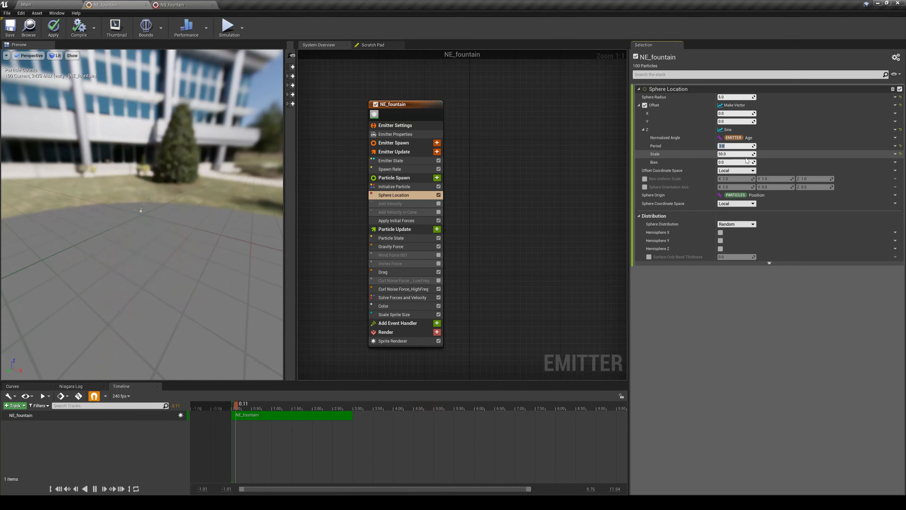
mouse_move(171, 221)
mouse_down()
mouse_move(250, 222)
mouse_move(168, 222)
mouse_up()
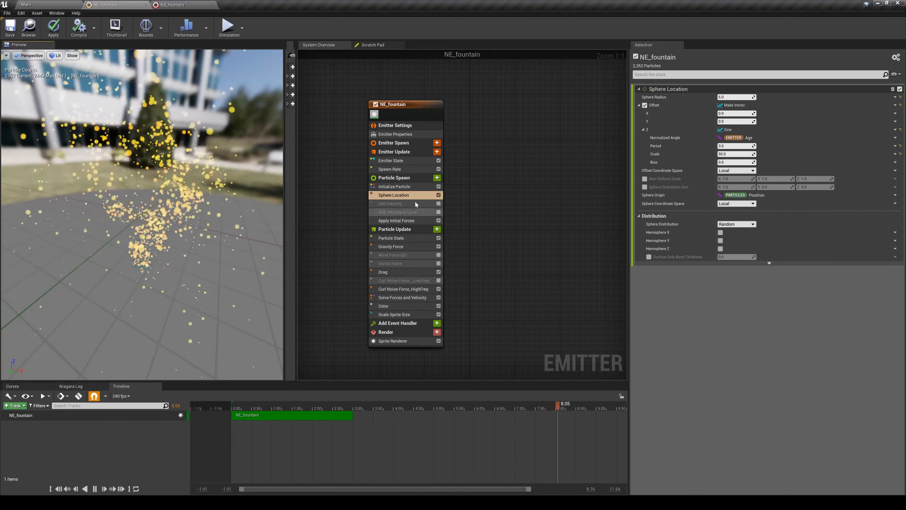
- Set the emitter's SpawnRate to 10000 and check the Scale Sprite Size settings
click(393, 169)
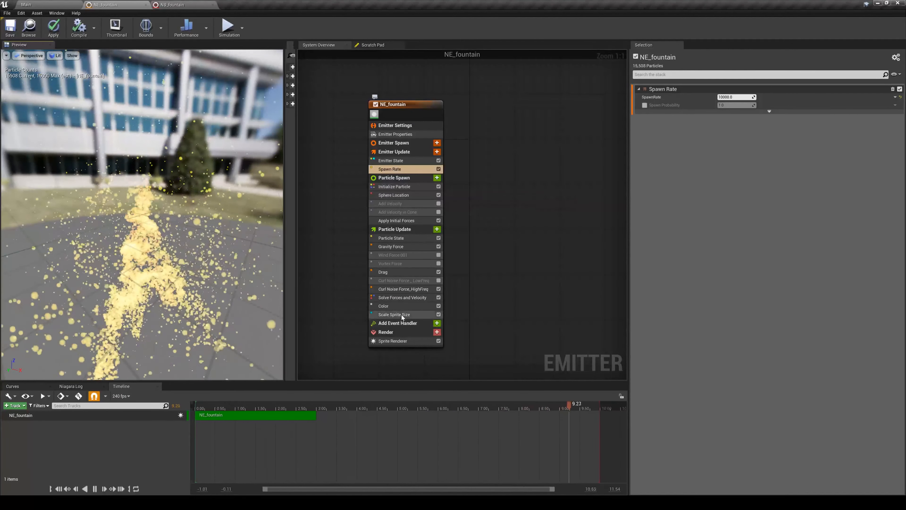
click(398, 314)
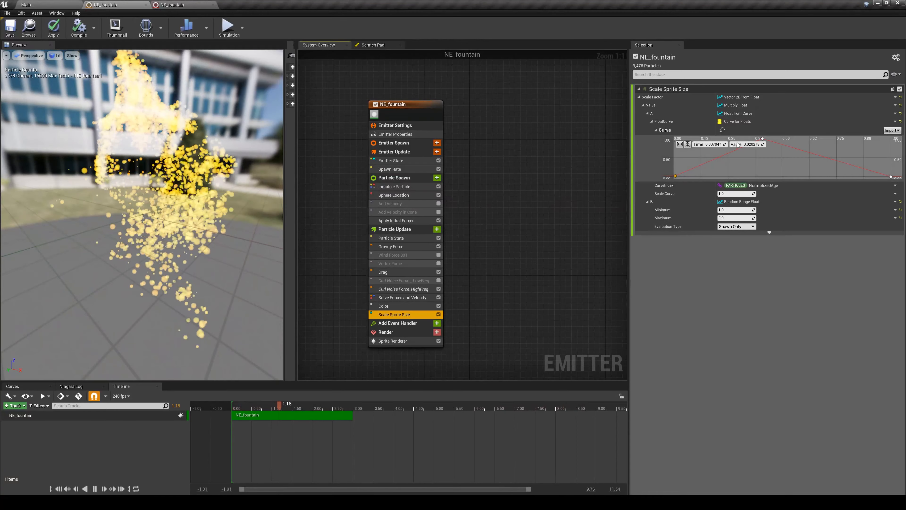
- Change Initialize Particle's Sprite Size Mode to Uniform with a Uniform Sprite Size of 0.5
click(394, 187)
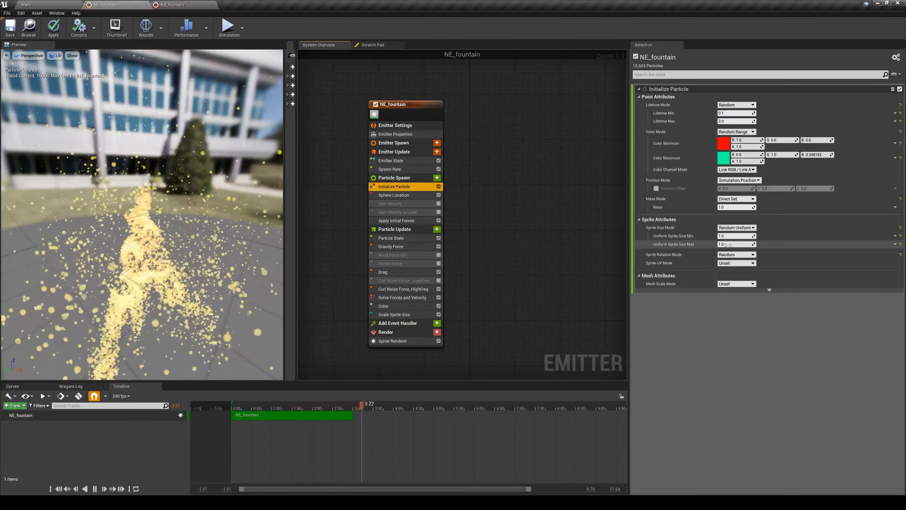
click(736, 228)
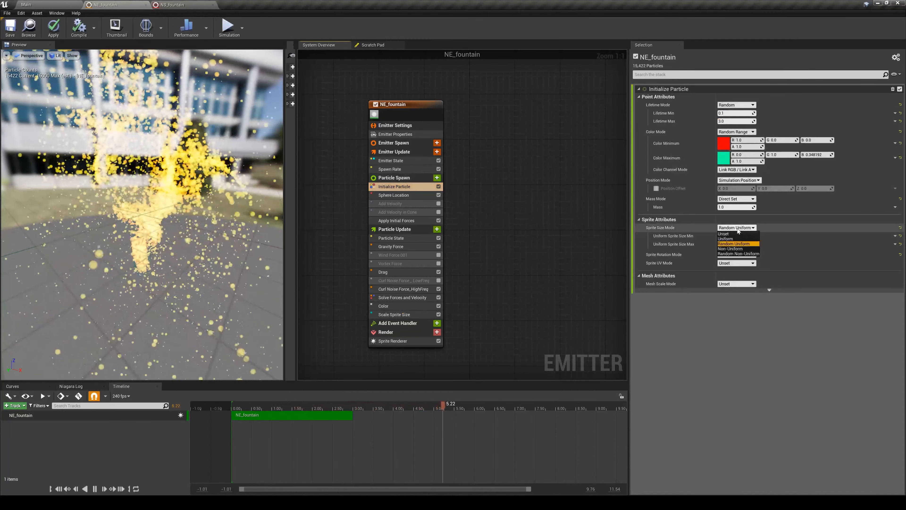
click(734, 234)
click(734, 234)
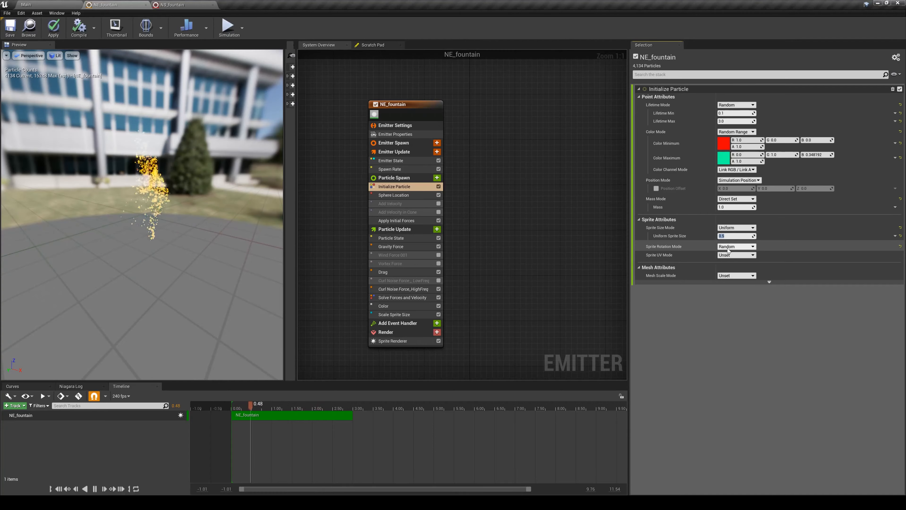
drag(210, 214, 175, 204)
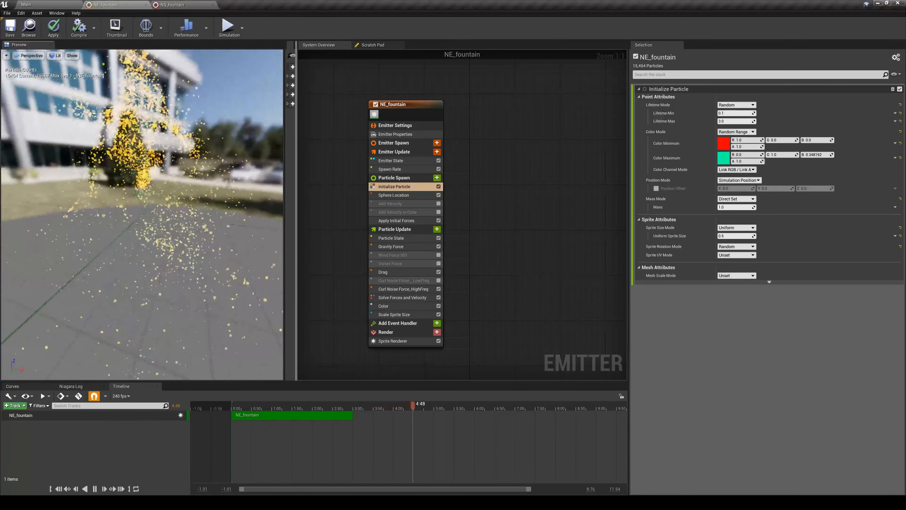
- Disable the Solve Forces and Velocity module and re-enable Wind Force 001, checking the particle column in the preview
click(438, 289)
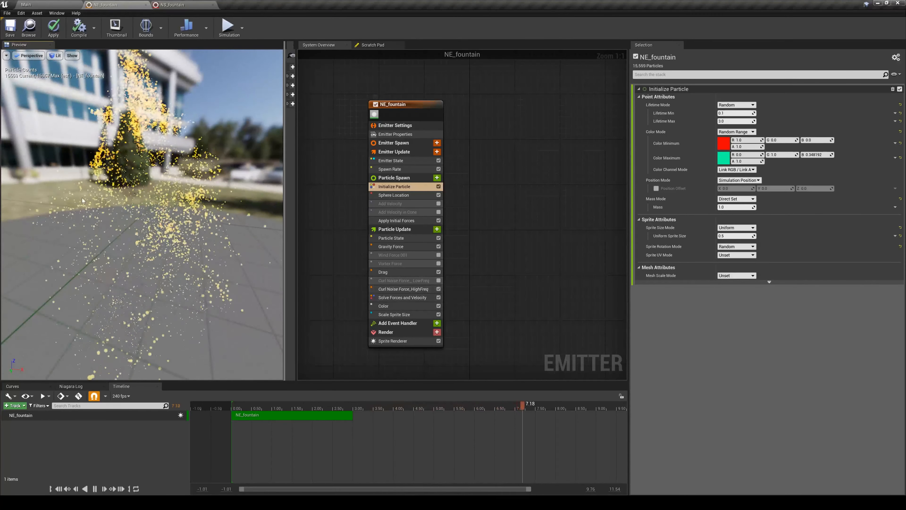
click(438, 297)
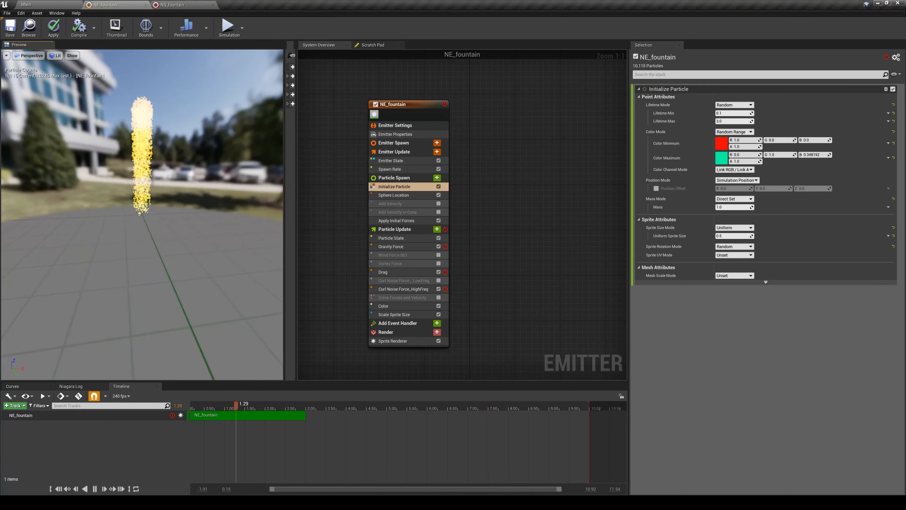
drag(186, 221, 143, 243)
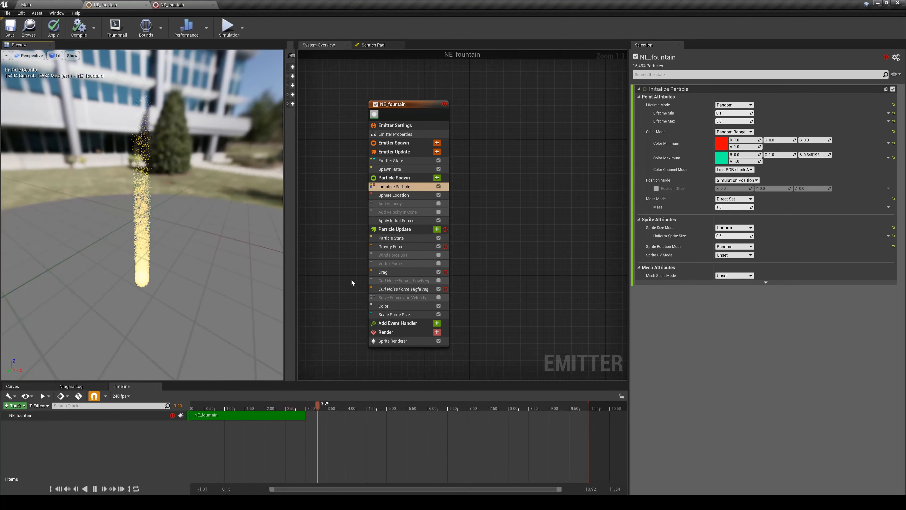
click(439, 255)
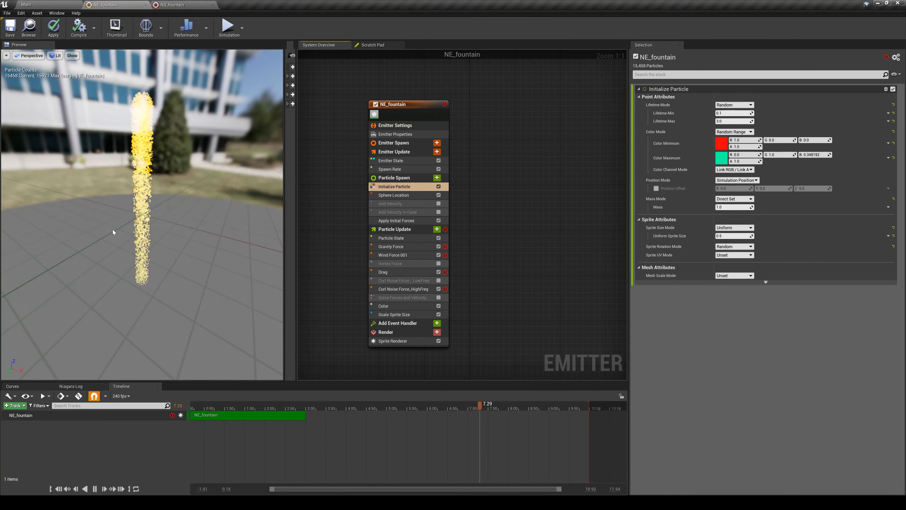
drag(116, 247, 143, 261)
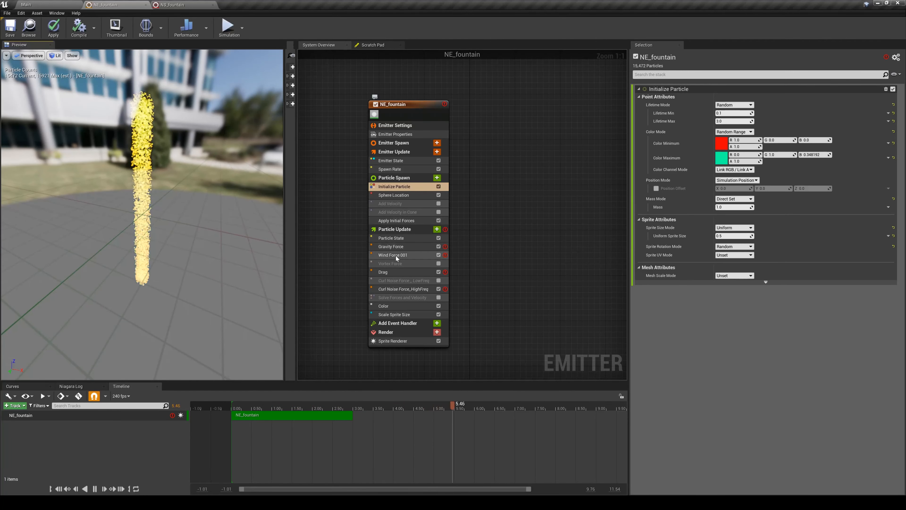
- Set the Sine input on Sphere Location's Z offset to Period 2 and Scale 90
click(411, 195)
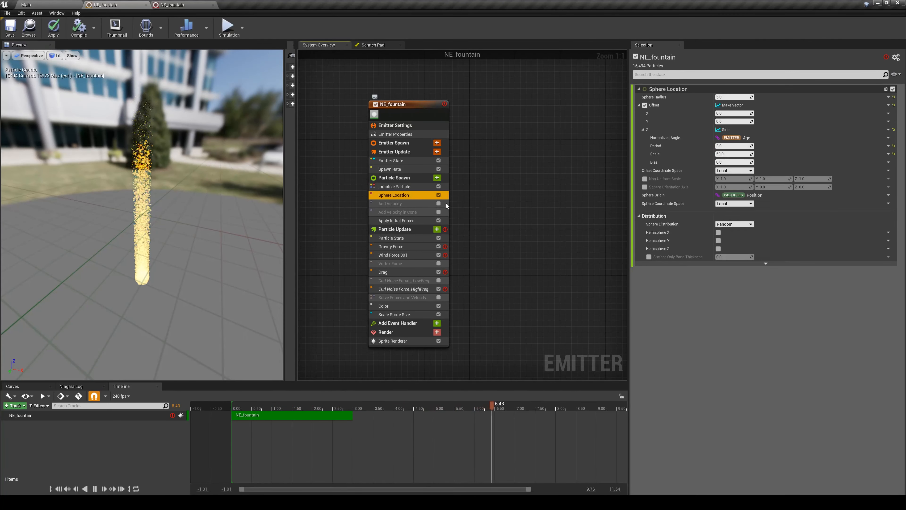
click(727, 146)
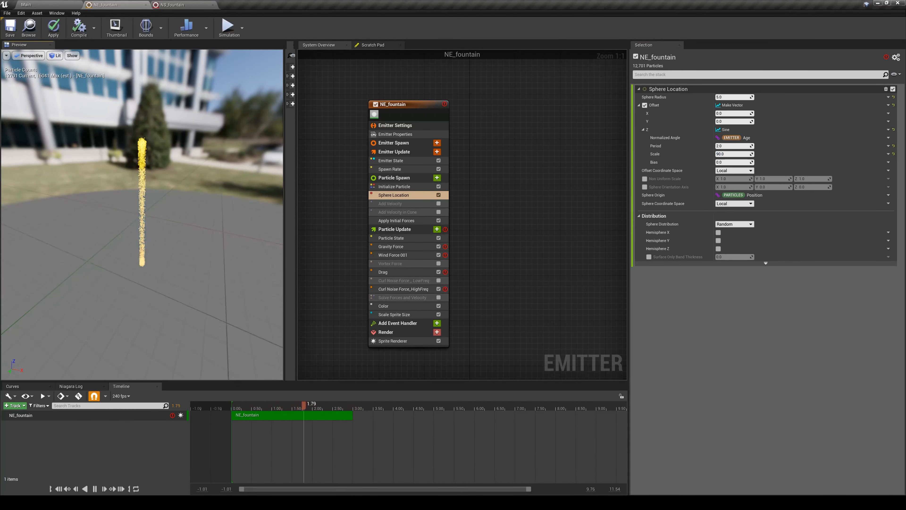
mouse_move(159, 243)
mouse_down()
mouse_move(192, 234)
mouse_move(157, 245)
mouse_move(168, 242)
mouse_move(139, 234)
mouse_move(178, 230)
mouse_move(166, 231)
mouse_up()
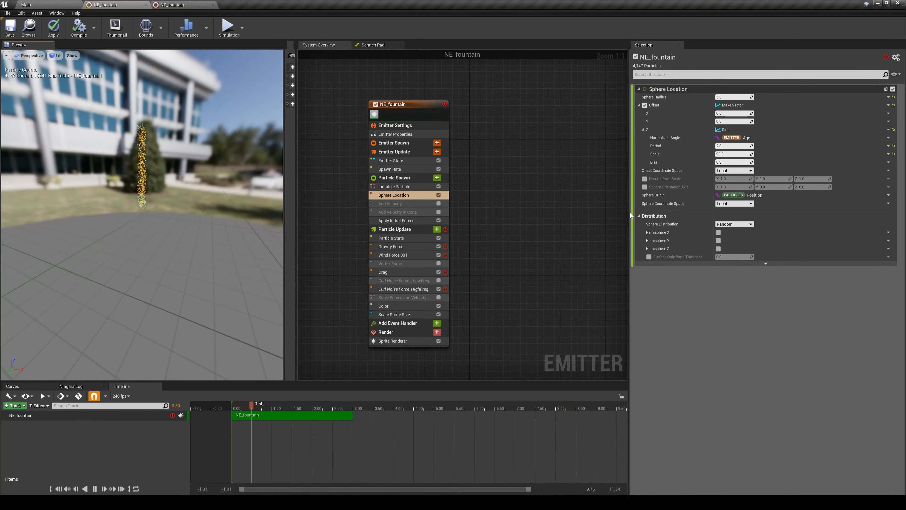
- Drive the Sphere Location offset's Y with the Cosine dynamic input and set its Scale to 90
click(888, 122)
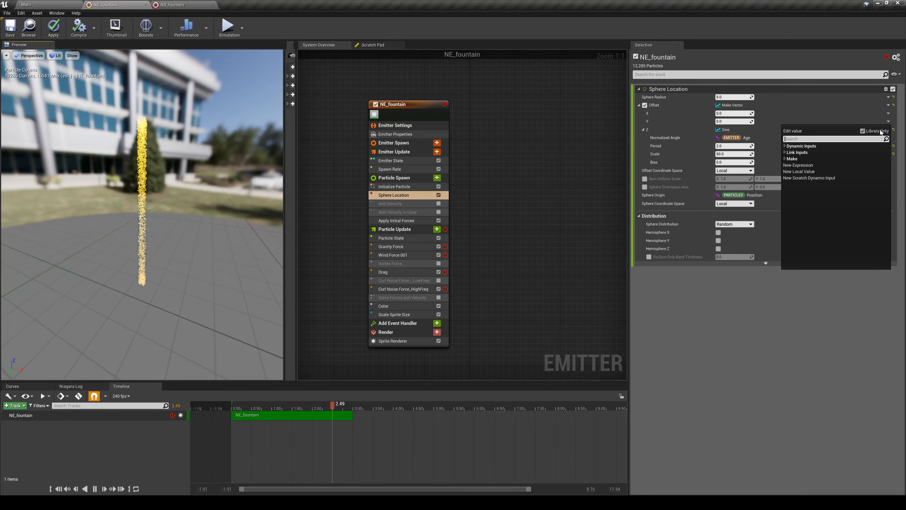
text(cosi)
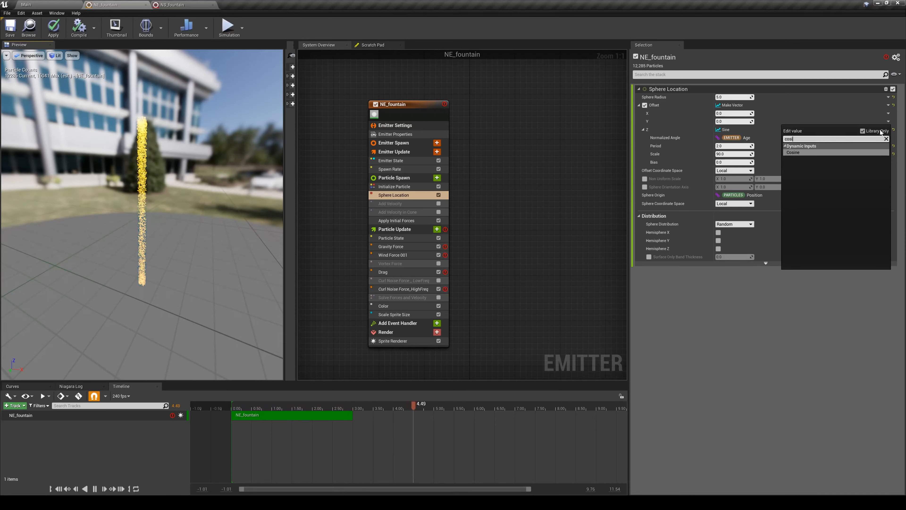
key(Return)
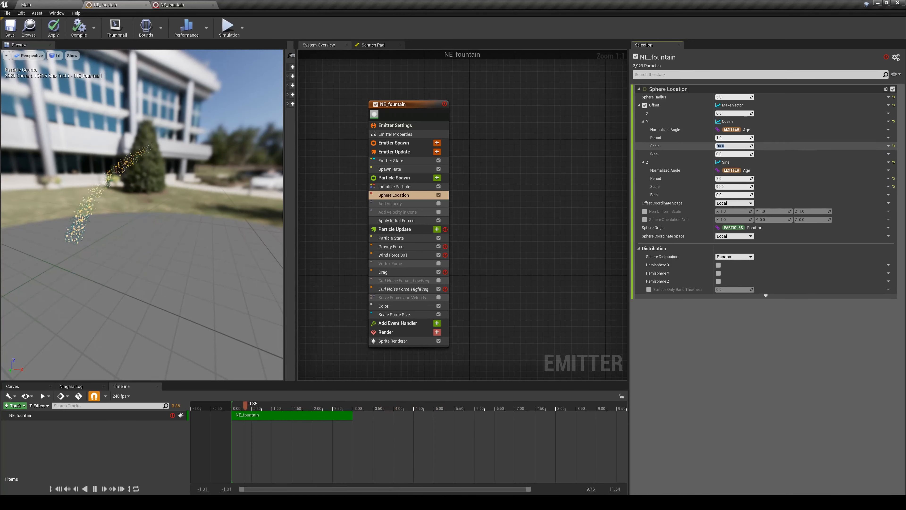
- Set the Period of the Cosine input on the Sphere Location offset's Y to 2 and view the particle ring in the preview
key(Return)
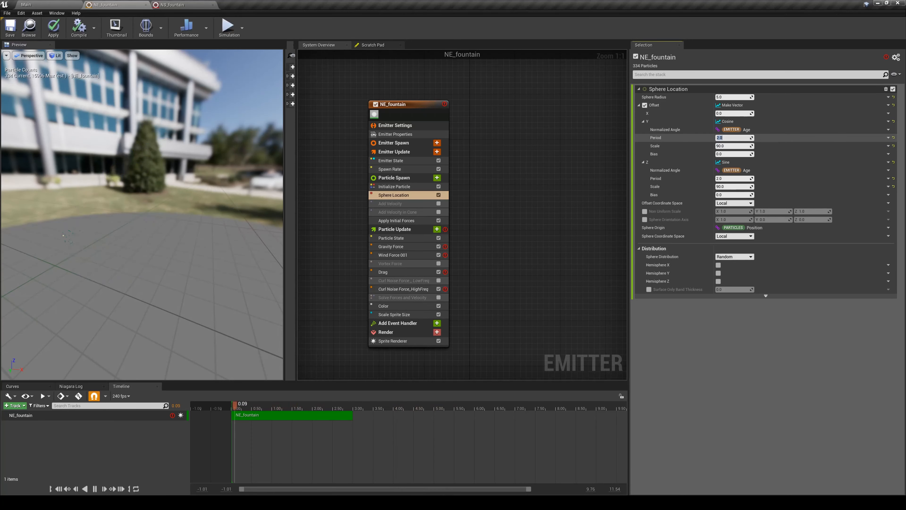
text(2)
key(Return)
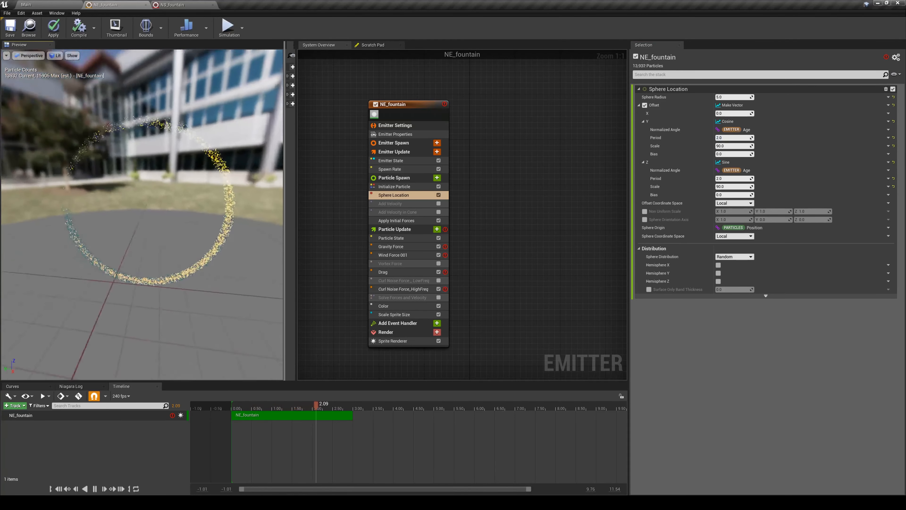
drag(215, 230, 205, 230)
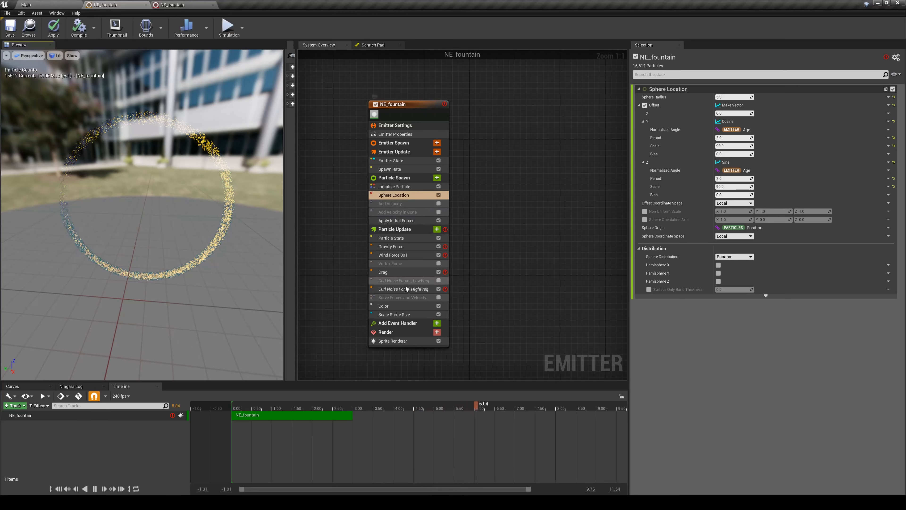
- Re-enable the low-frequency Curl Noise Force and the Solve Forces and Velocity modules in Particle Update
click(439, 281)
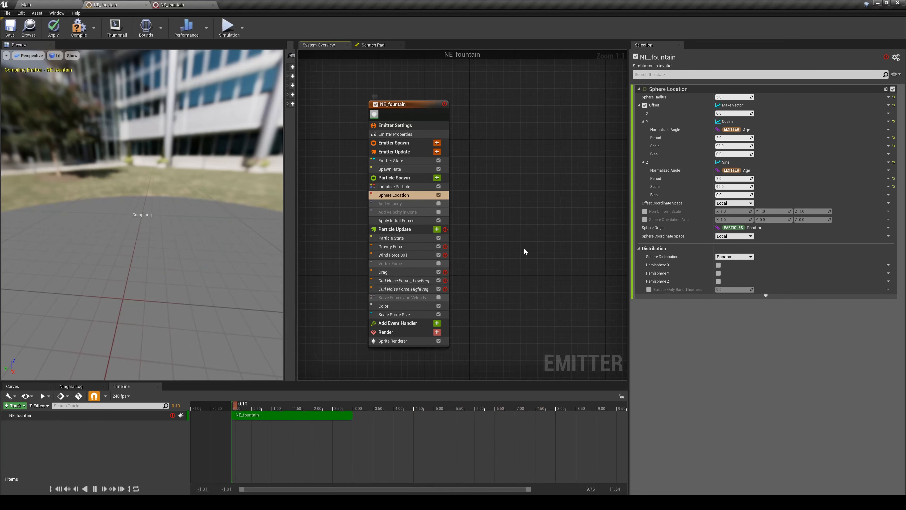
click(438, 298)
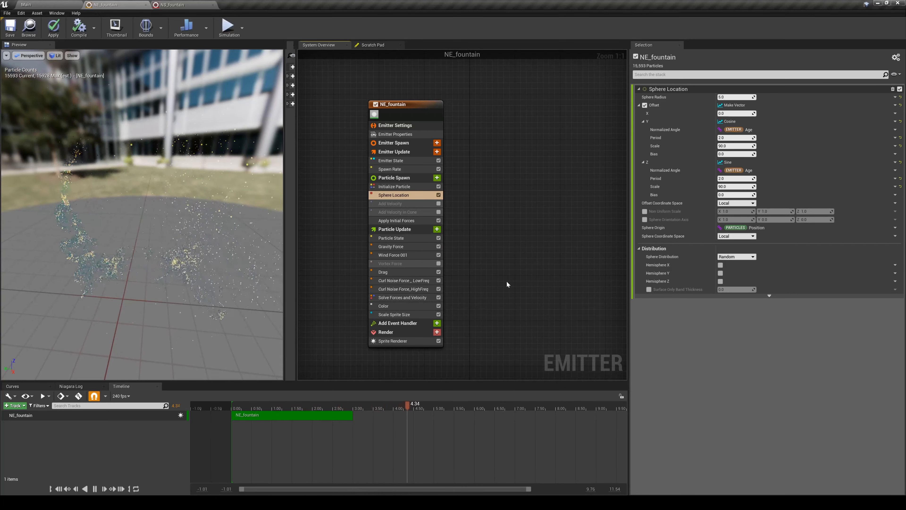
drag(175, 251, 164, 225)
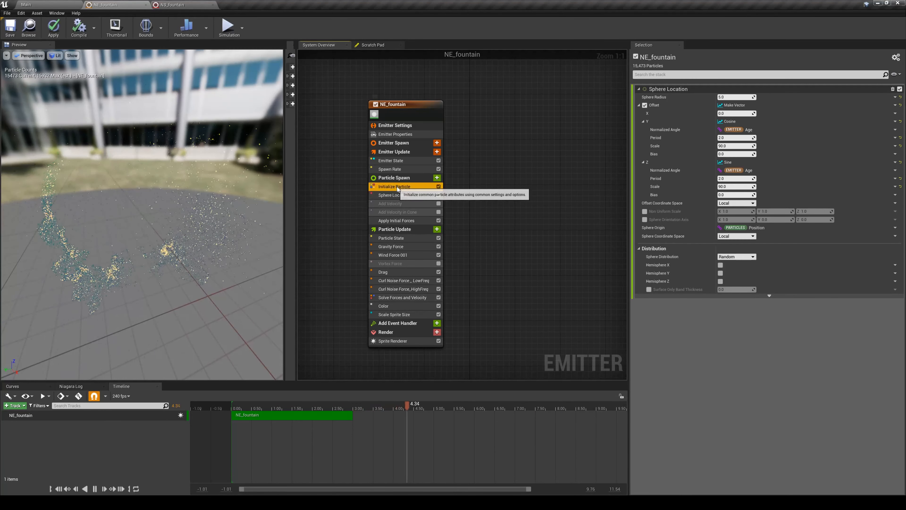
- Set Initialize Particle's Uniform Sprite Size to 1 and inspect the particles from another angle in the preview
click(407, 187)
text(1)
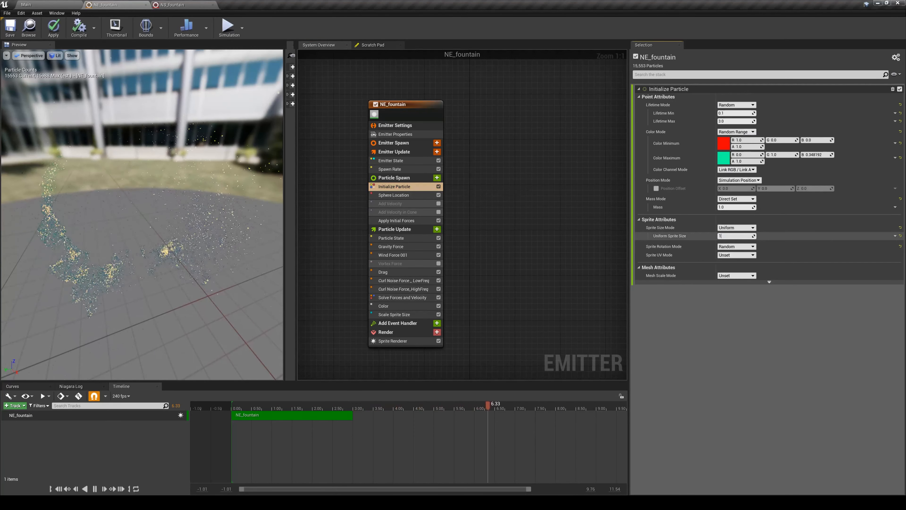
drag(186, 228, 164, 207)
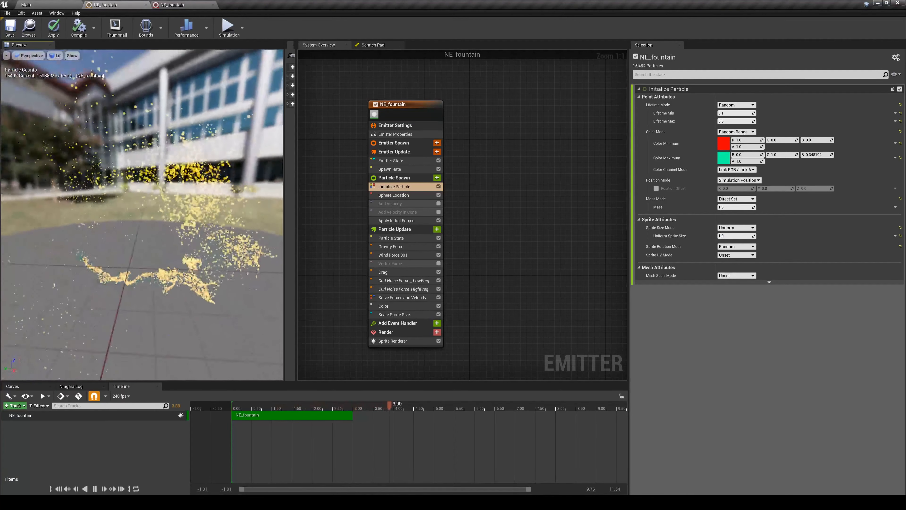